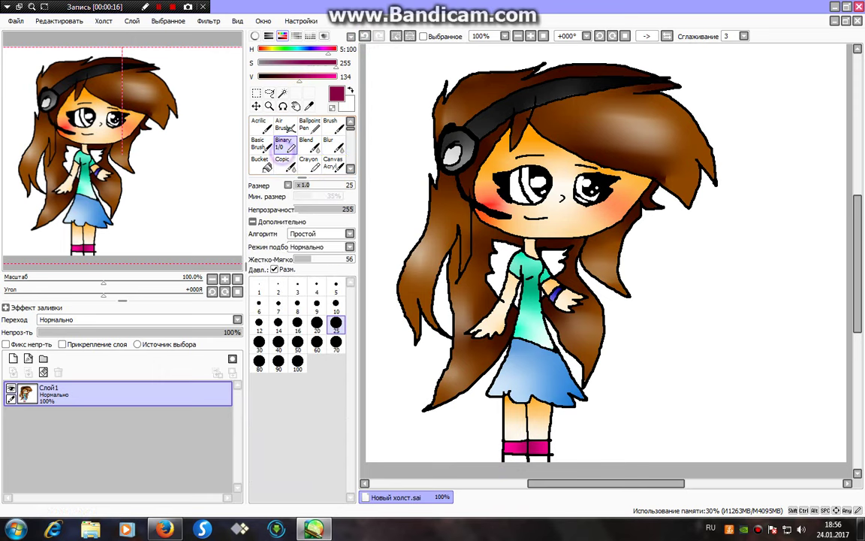
- Paint white highlights on the outer edges of the pink sock bands, soften them with the Blur brush, and clear the selection
left_click(290, 63)
left_click(336, 76)
left_click_drag(291, 62, 257, 63)
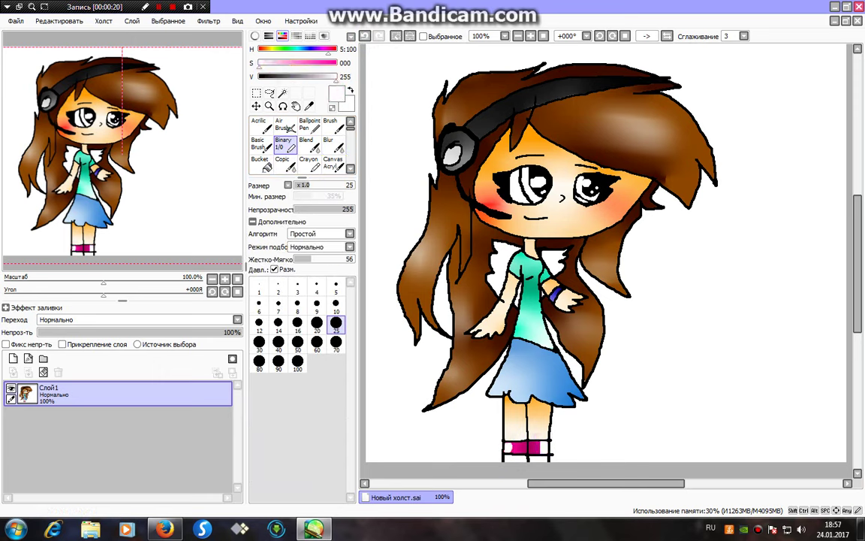
left_click(330, 146)
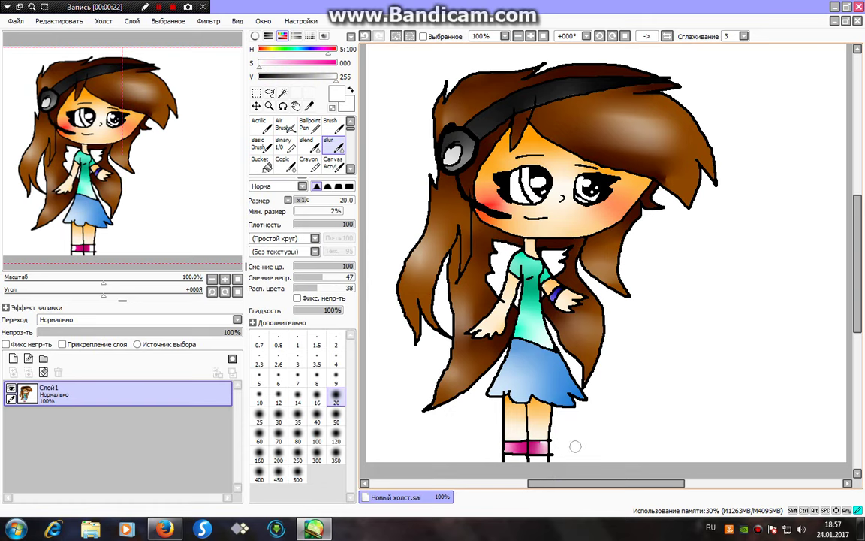
key("ctrl+a")
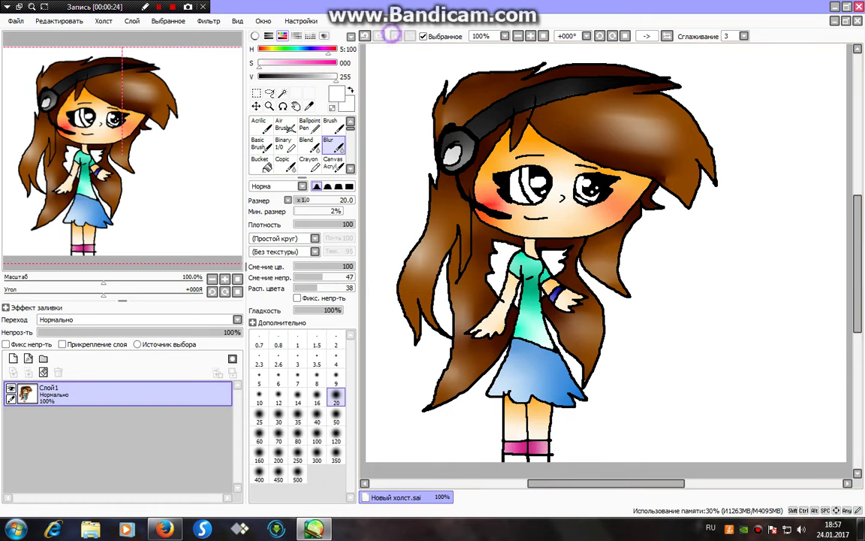
- Select the white areas below the pink bands, fill them dark gray (value 54) with the Binary brush, and hide the selection outline
left_click(283, 93)
left_click_drag(132, 141, 133, 160)
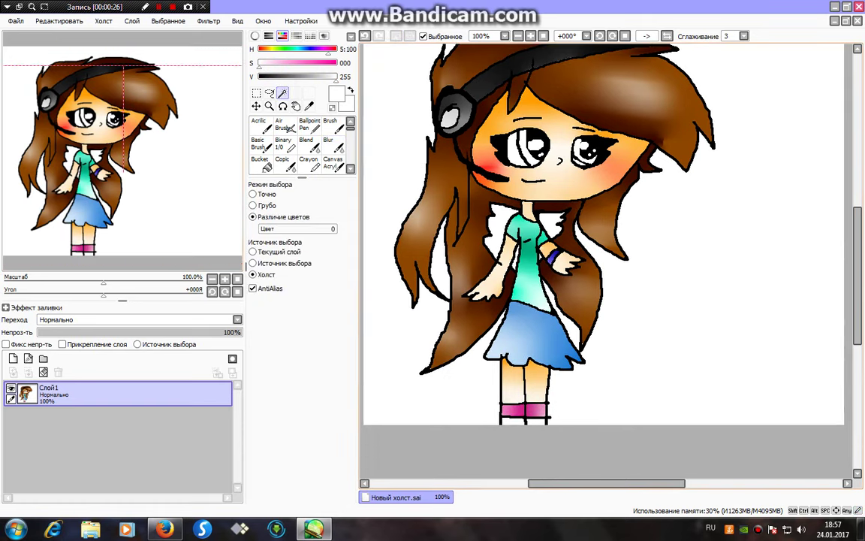
left_click(283, 142)
left_click(276, 76)
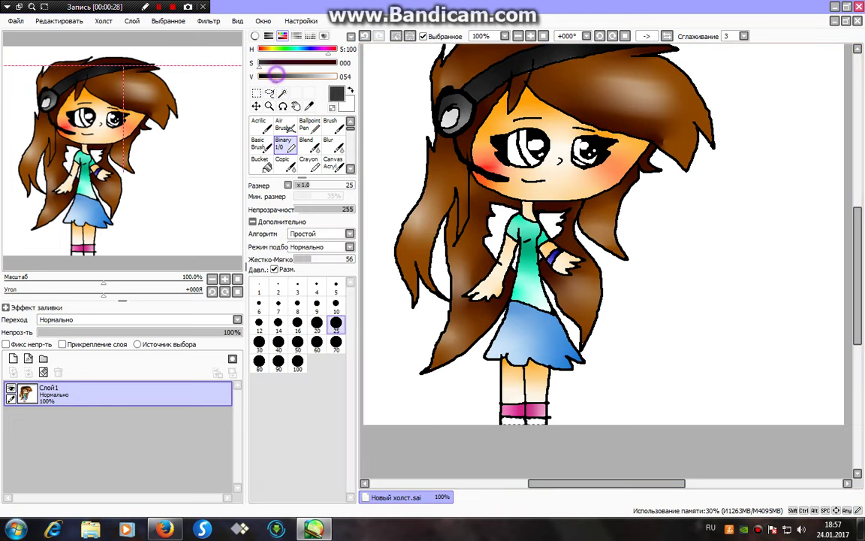
left_click(439, 35)
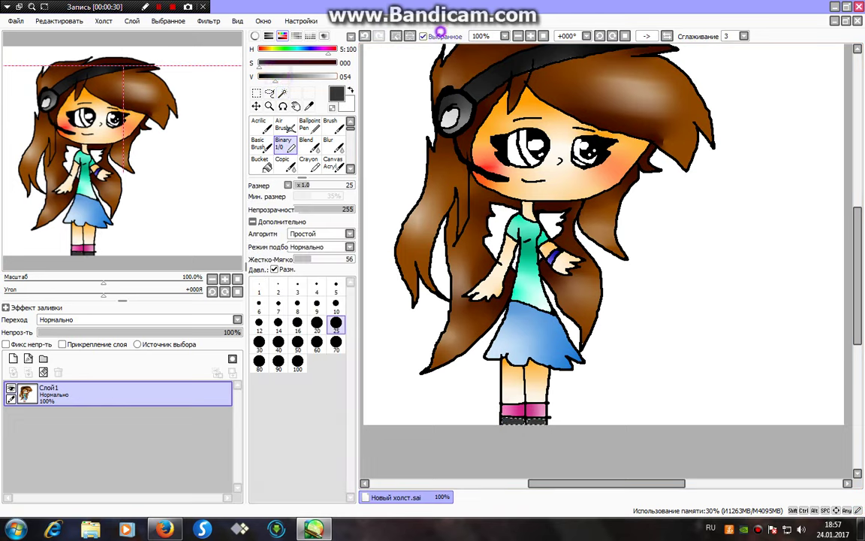
left_click(433, 36)
left_click(436, 37)
- Add black shading and white highlights to the dark gray shoes with the Binary brush and soften both with the Blur brush
left_click_drag(281, 73, 259, 76)
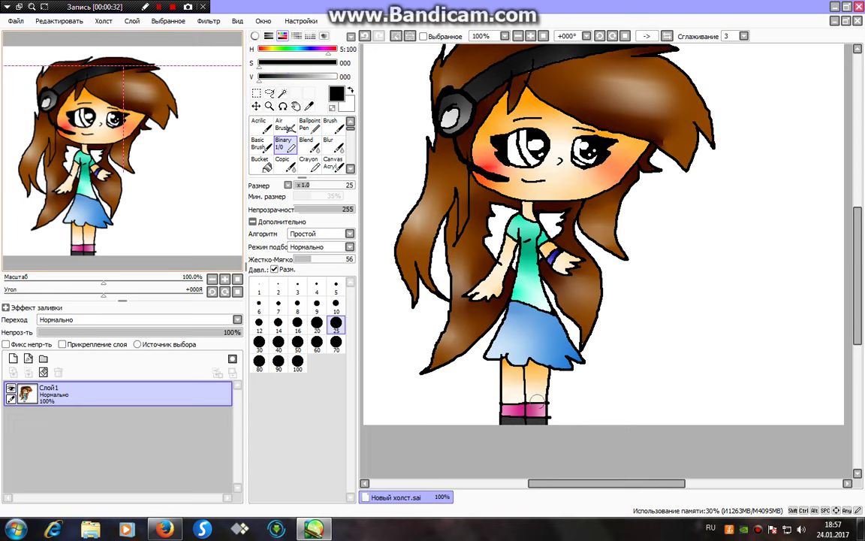
left_click(328, 144)
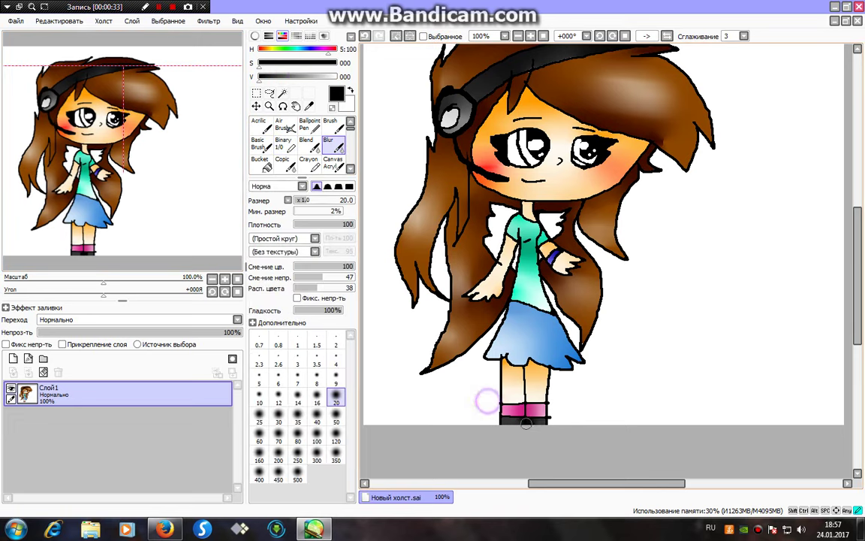
left_click(283, 143)
left_click(336, 76)
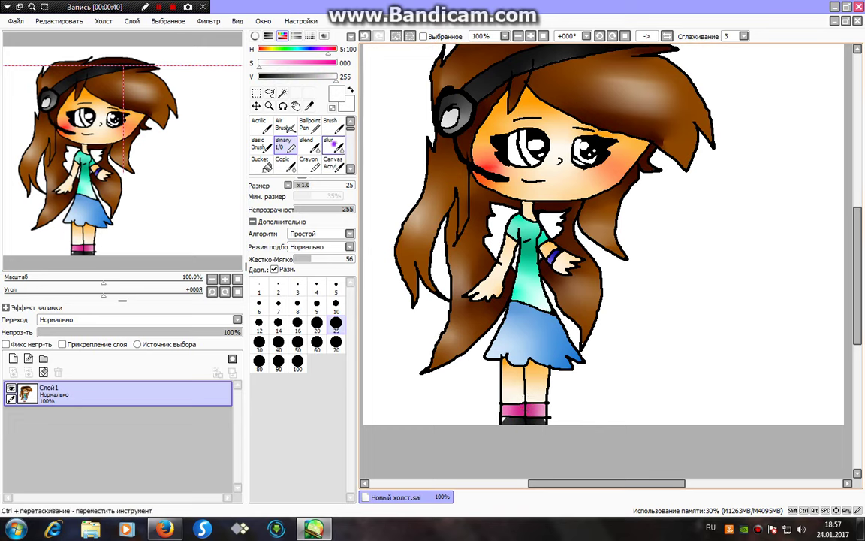
left_click(333, 144)
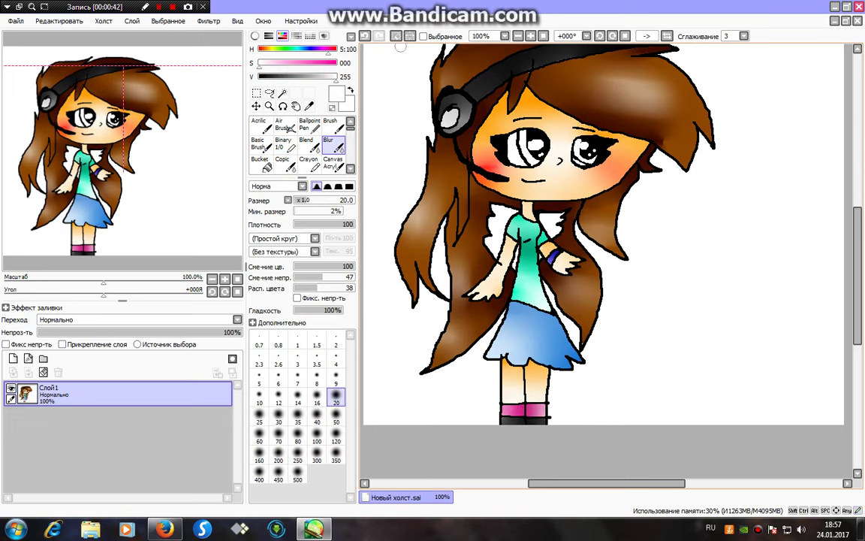
- Clear the previous selection and select the iris areas of both eyes with the Magic Wand, undoing any stray outline selection
left_click(396, 36)
left_click_drag(455, 66, 447, 146)
left_click(285, 94)
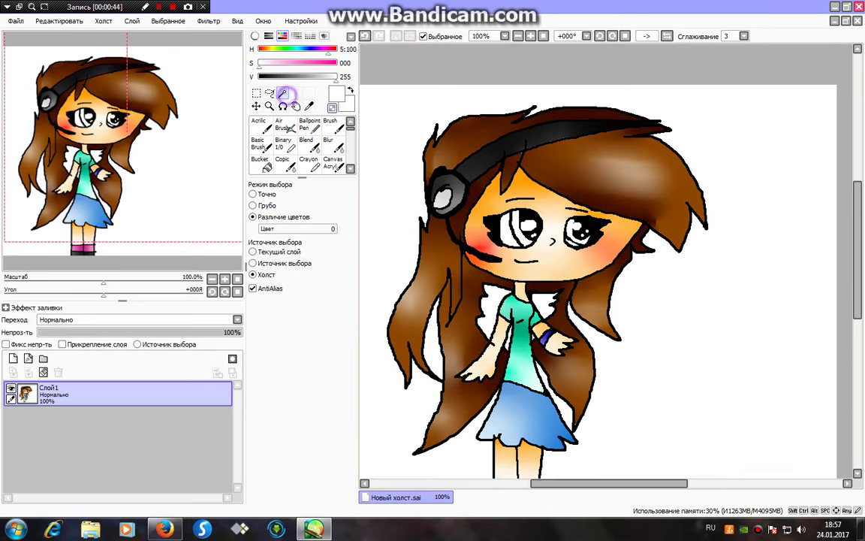
left_click(519, 227)
left_click(528, 244)
left_click(567, 232)
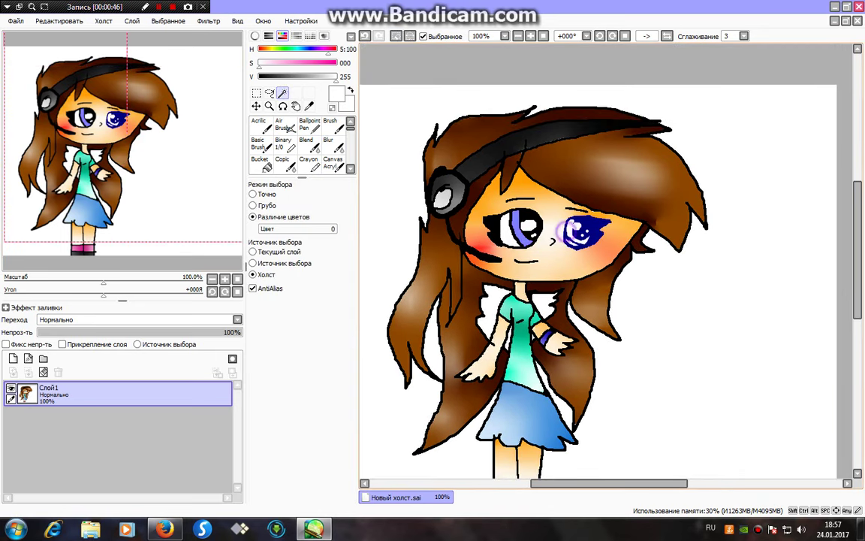
left_click(364, 35)
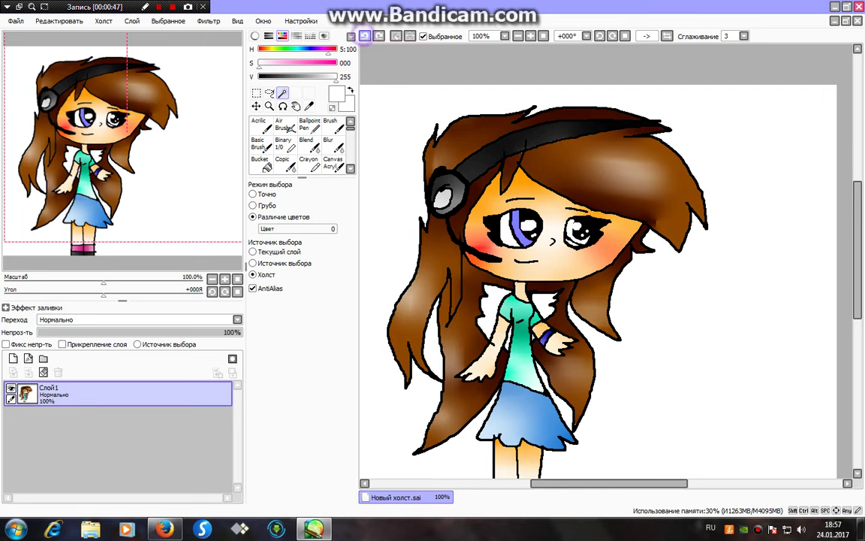
left_click(569, 231)
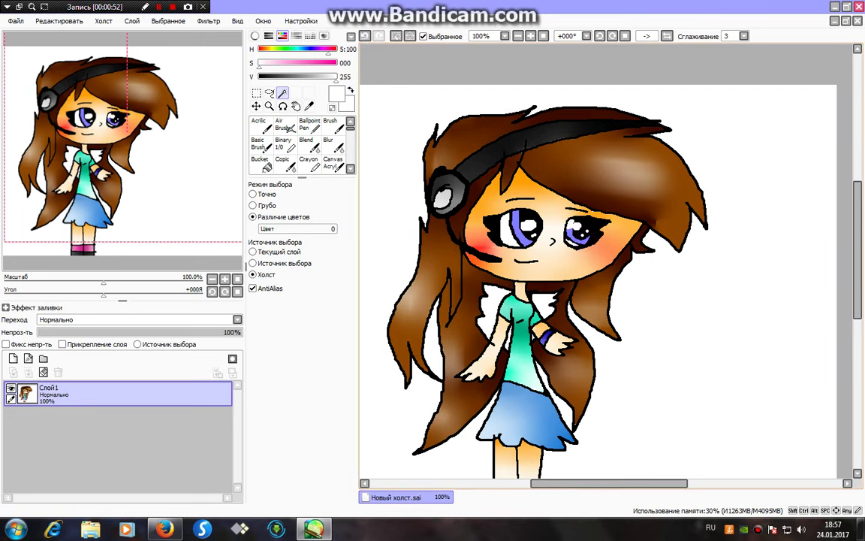
left_click(530, 36)
left_click(530, 36)
left_click(535, 183)
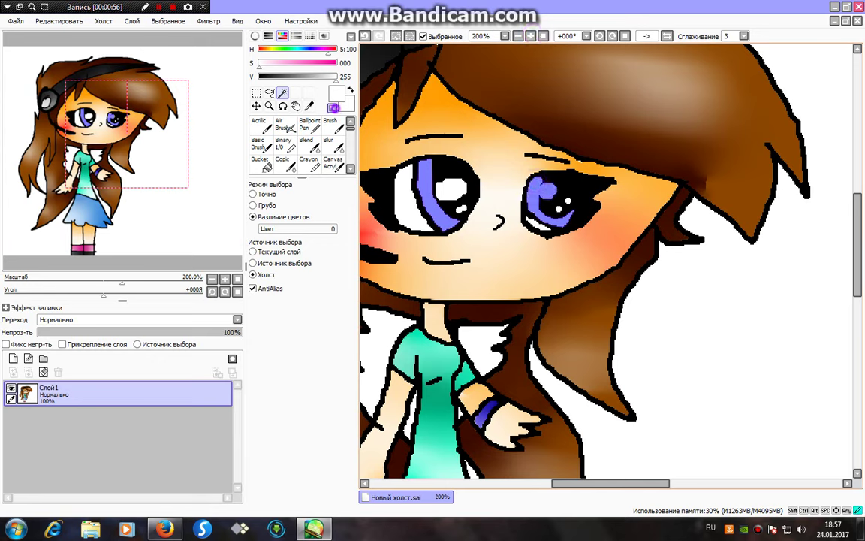
- Delete the Canvas Acrylic brush from the tool set and put the Sel Pen tool in its slot
left_click(283, 144)
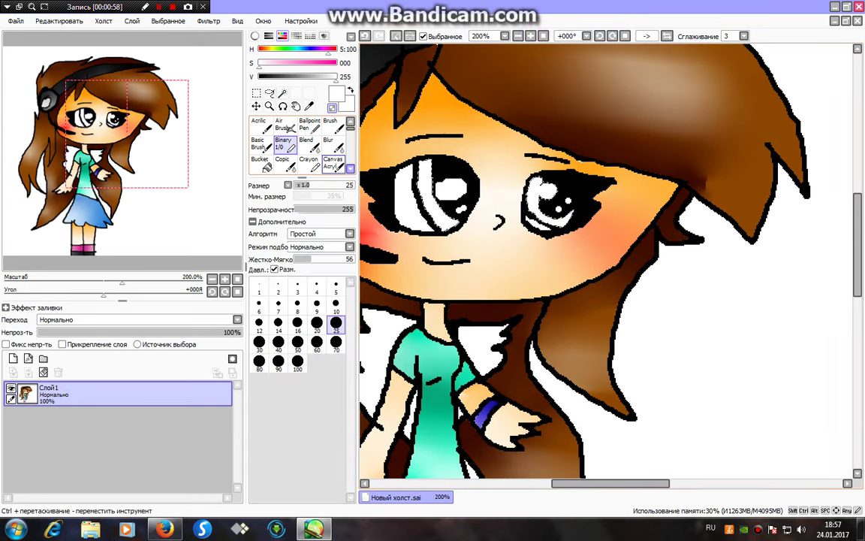
left_click(335, 165)
right_click(339, 166)
left_click(361, 367)
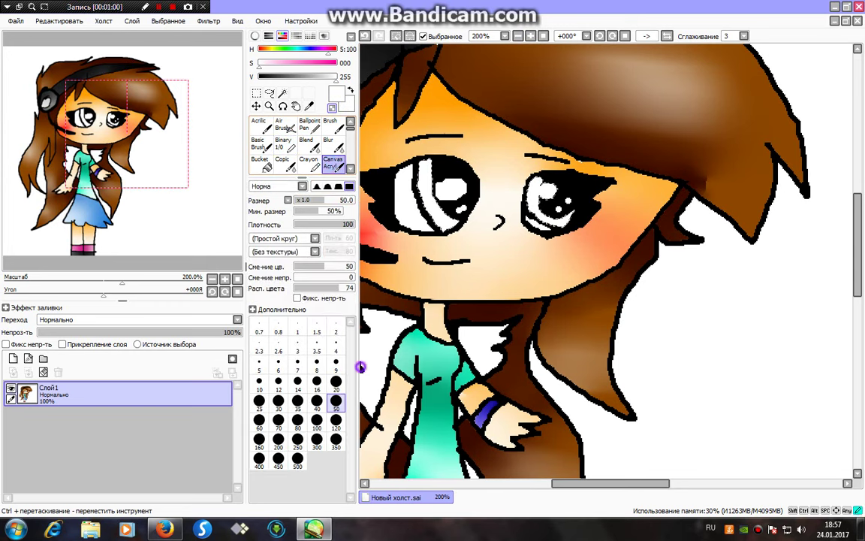
left_click(416, 305)
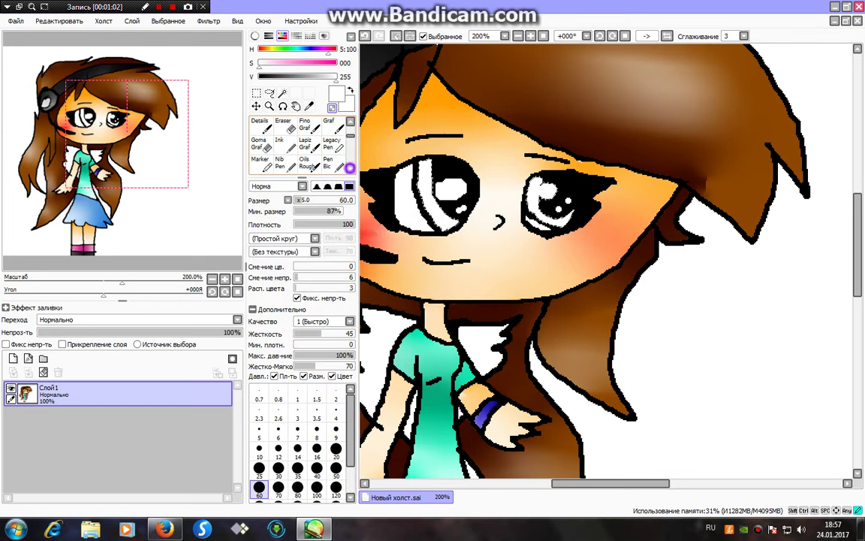
left_click(350, 168)
left_click(350, 168)
left_click(350, 169)
left_click(350, 168)
right_click(259, 143)
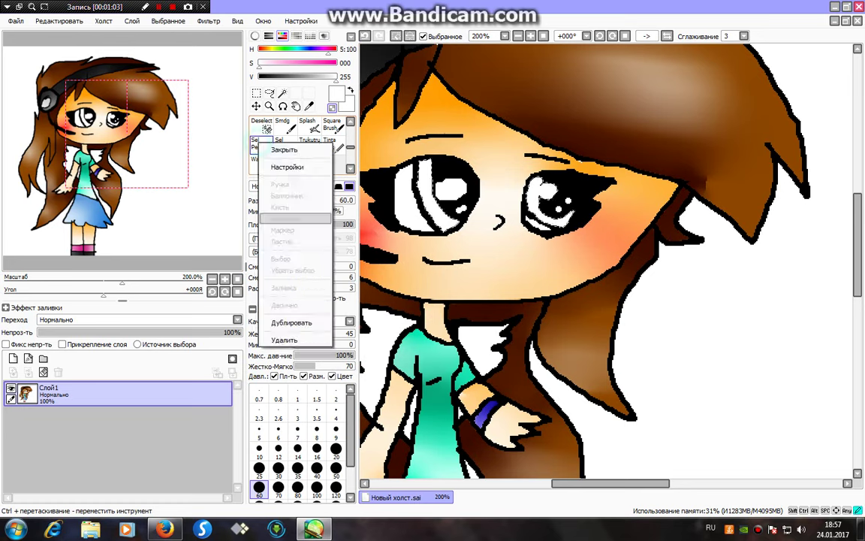
left_click(284, 339)
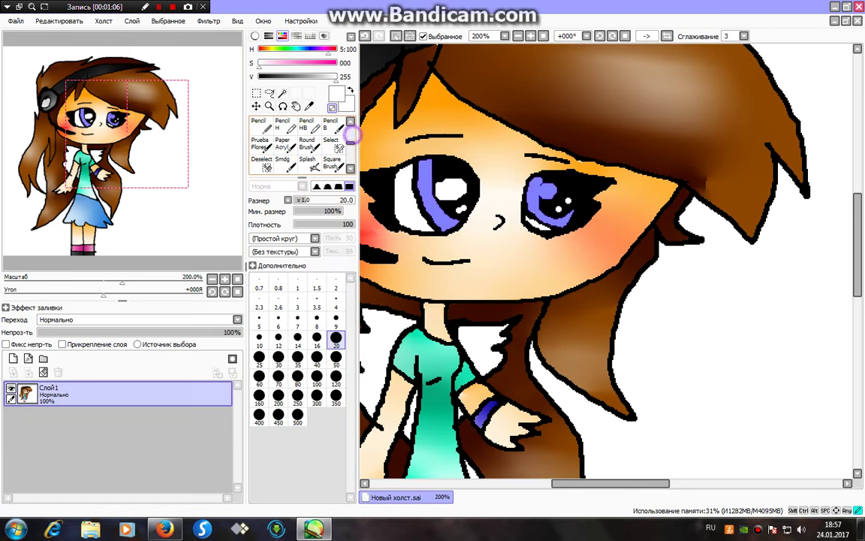
- Erase the highlight of the right-hand eye from the selection with the Sel Pen at size 9 and touch up the iris edge
scroll(353, 134, "up", 2)
left_click(335, 318)
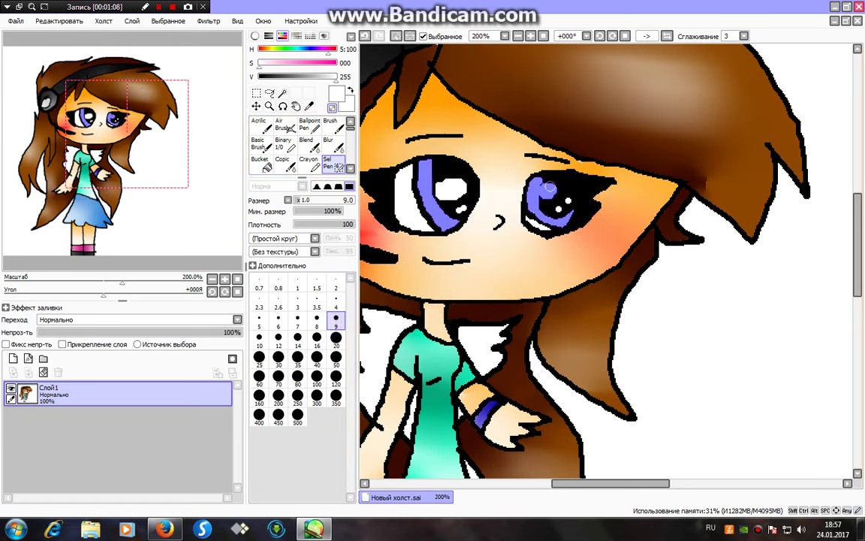
left_click(549, 186)
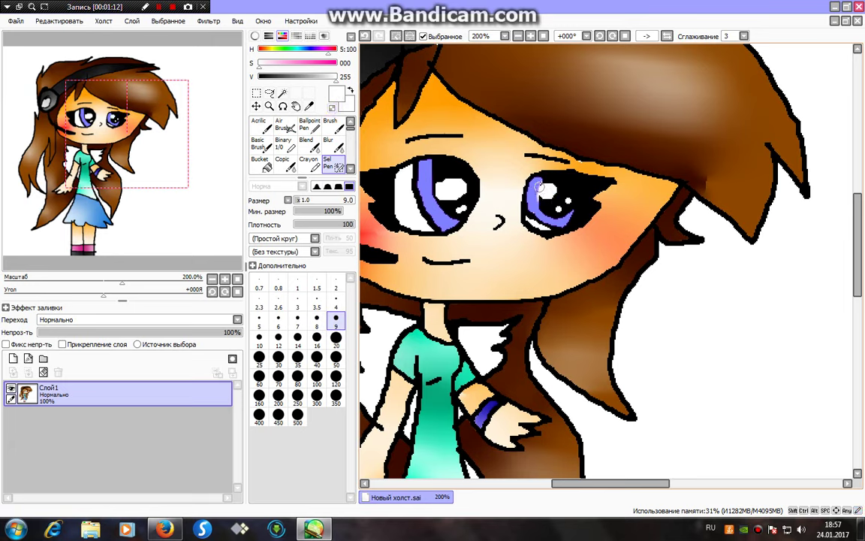
left_click_drag(537, 184, 534, 196)
- Fill the selected irises with light blue (saturation 138, value 255) using the Binary brush at size 25, and hide the selection outline
left_click(286, 143)
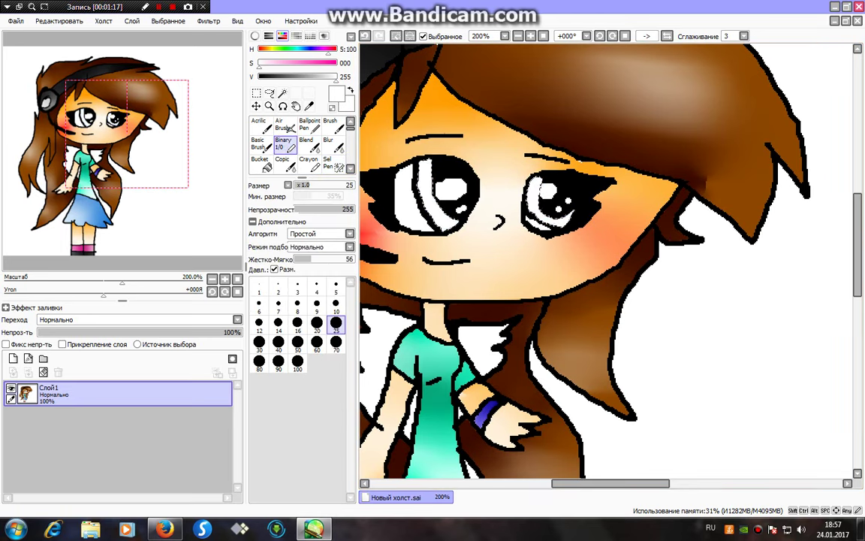
left_click(303, 50)
left_click(295, 65)
left_click_drag(292, 65, 300, 65)
mouse_move(424, 167)
left_mouse_down()
mouse_move(419, 187)
mouse_move(451, 224)
left_mouse_up()
left_click_drag(565, 219, 535, 189)
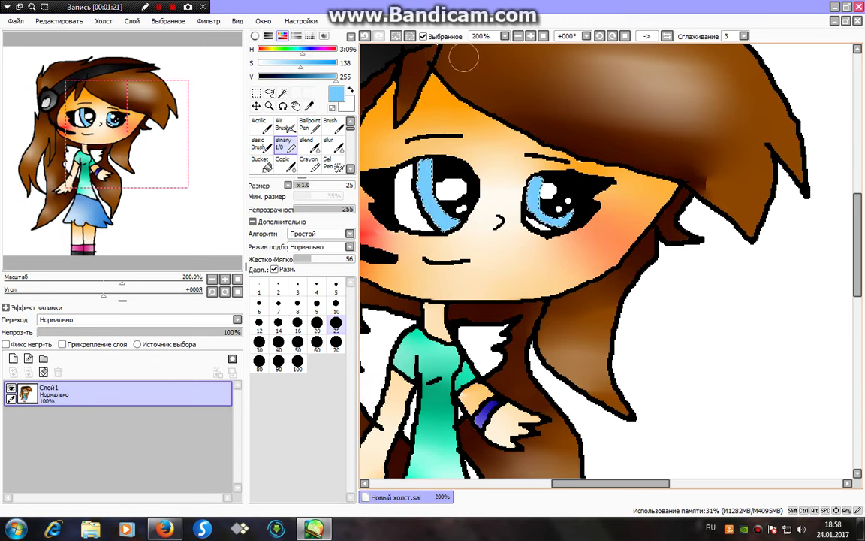
left_click(423, 36)
- Shade the upper parts of both irises with two darker blues, values 154 and 94, using the Binary brush at size 10
left_click(306, 76)
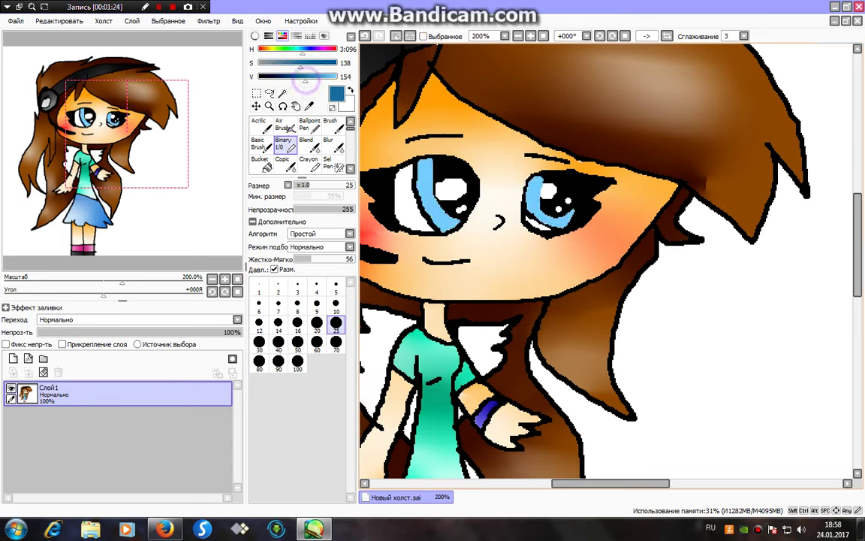
left_click(336, 304)
left_click_drag(416, 209, 422, 161)
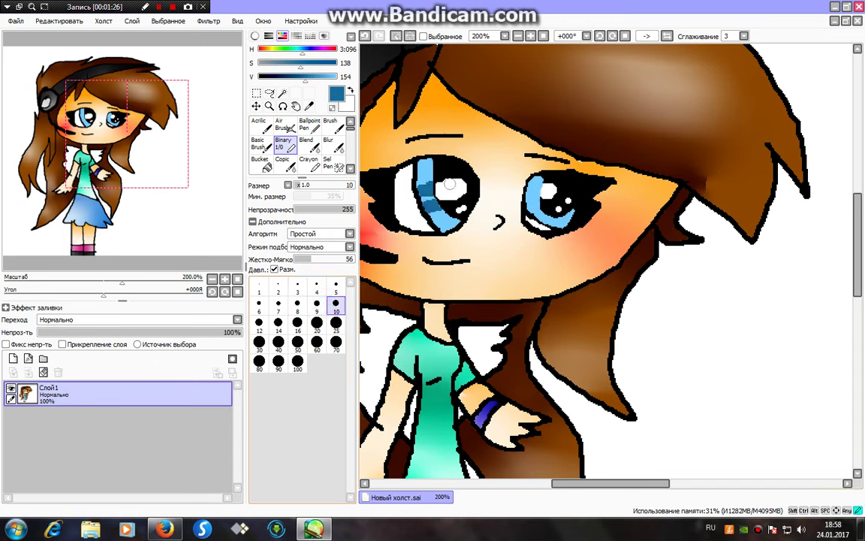
mouse_move(529, 206)
left_mouse_down()
mouse_move(518, 193)
mouse_move(526, 173)
left_mouse_up()
left_click(287, 77)
mouse_move(430, 198)
left_mouse_down()
mouse_move(442, 193)
mouse_move(422, 161)
left_mouse_up()
left_click_drag(538, 193, 530, 195)
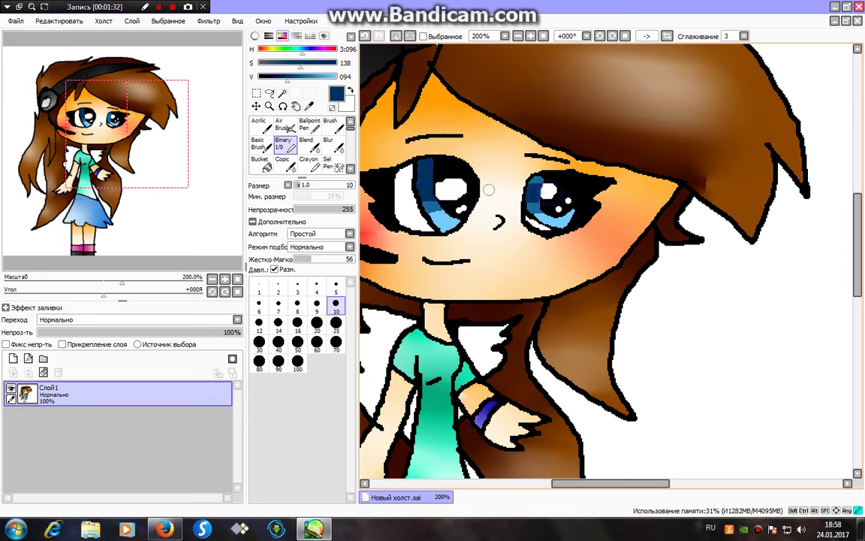
- Paint black at the tops of both irises and smooth the shading with the Blur brush at size 9
left_click_drag(287, 78, 236, 75)
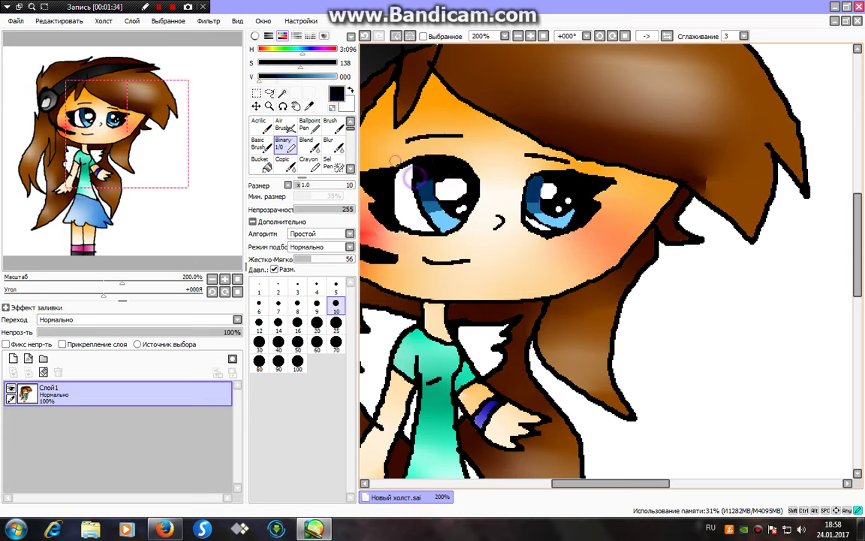
left_click(331, 145)
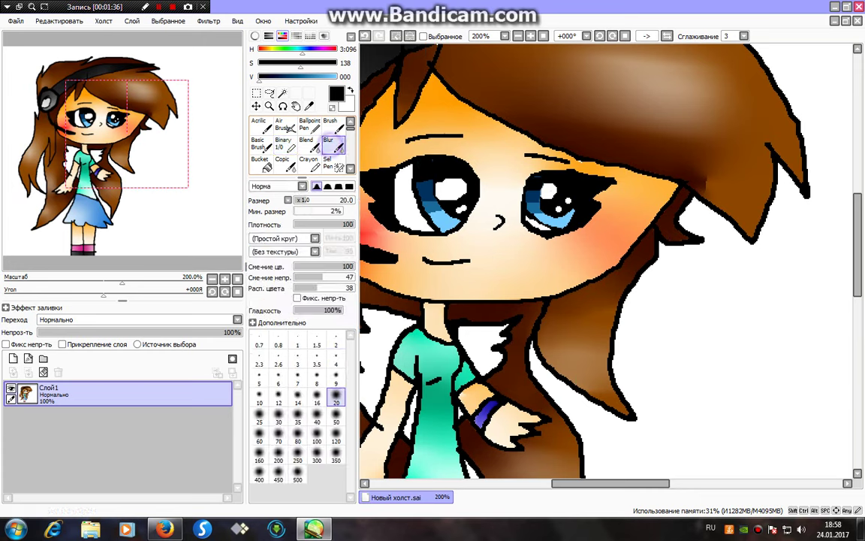
left_click(336, 377)
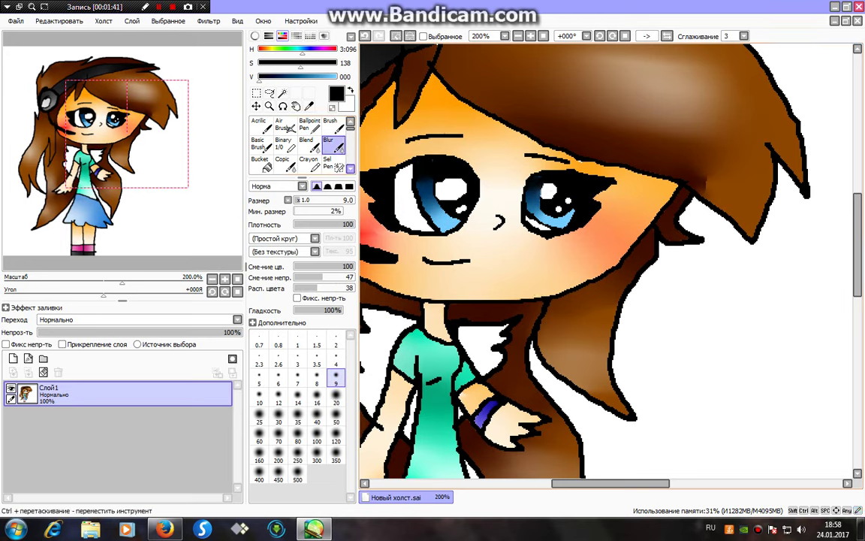
- Paint pale blue (saturation 72, value 255) across the lower parts of both irises with the Binary brush at size 10
left_click(283, 145)
left_click(334, 76)
left_click(261, 63)
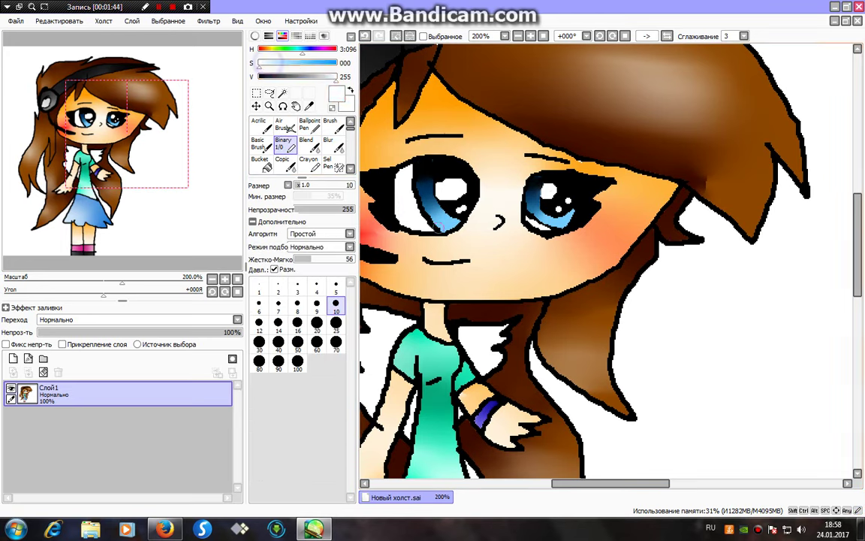
left_click_drag(256, 63, 280, 63)
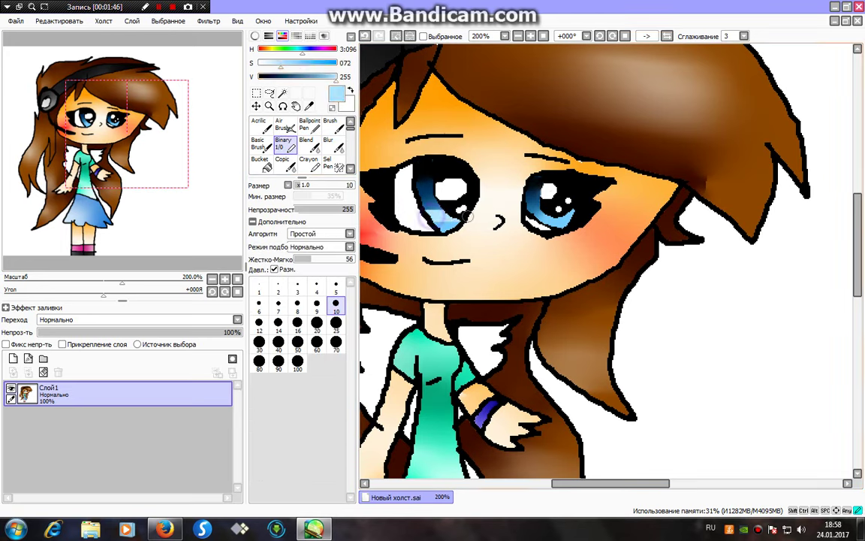
left_click_drag(543, 220, 569, 213)
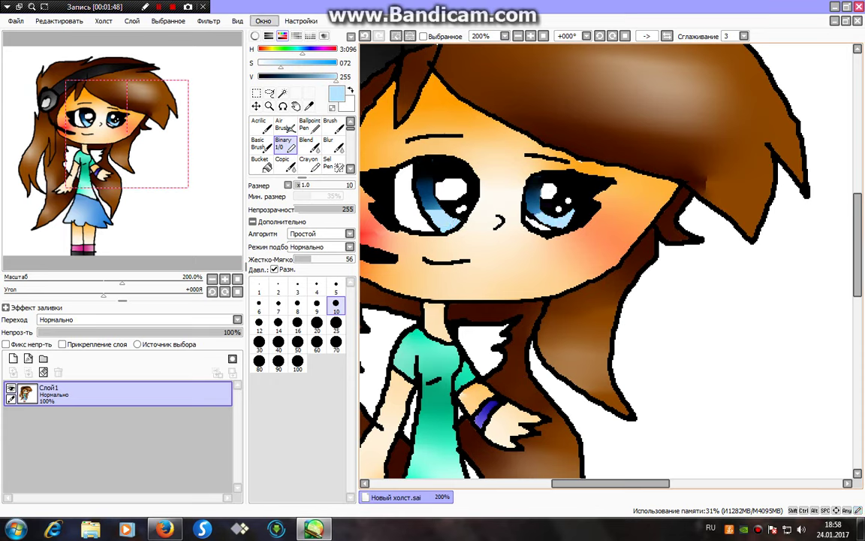
- Add lighter strokes along the bottom edges of both irises, first in very pale blue (saturation 28) and then in white
left_click(268, 63)
left_click_drag(436, 227, 460, 218)
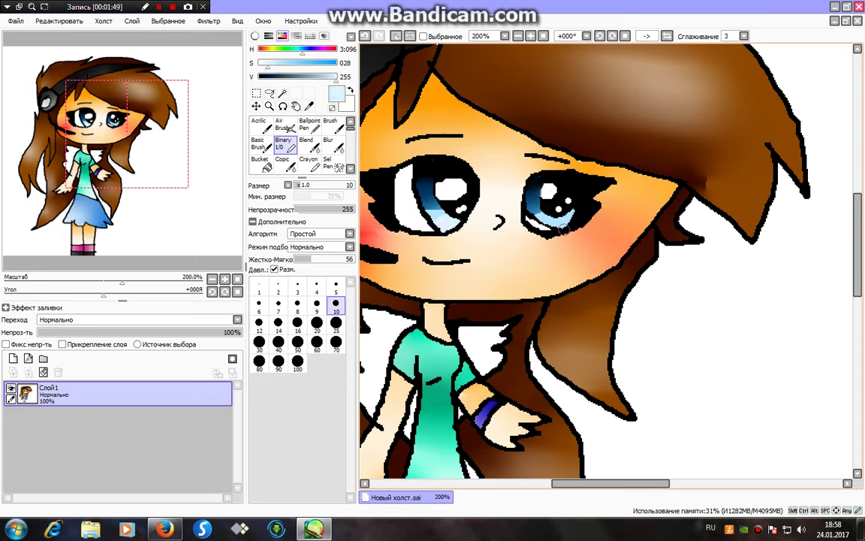
mouse_move(571, 214)
left_mouse_down()
mouse_move(559, 221)
mouse_move(573, 211)
left_mouse_up()
left_click_drag(267, 63, 239, 61)
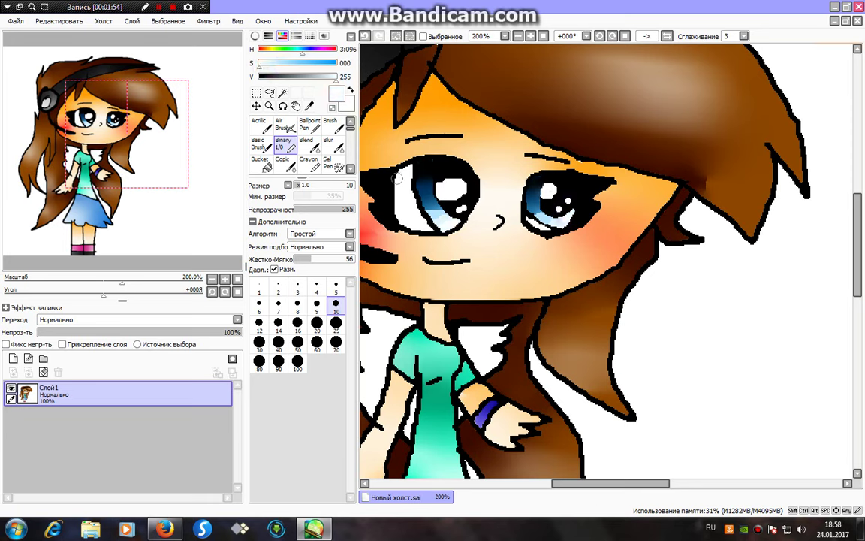
- Blend the light iris strokes, then add thin white highlights with the Binary brush at size 4 and soften them with Blur at size 4
left_click(328, 142)
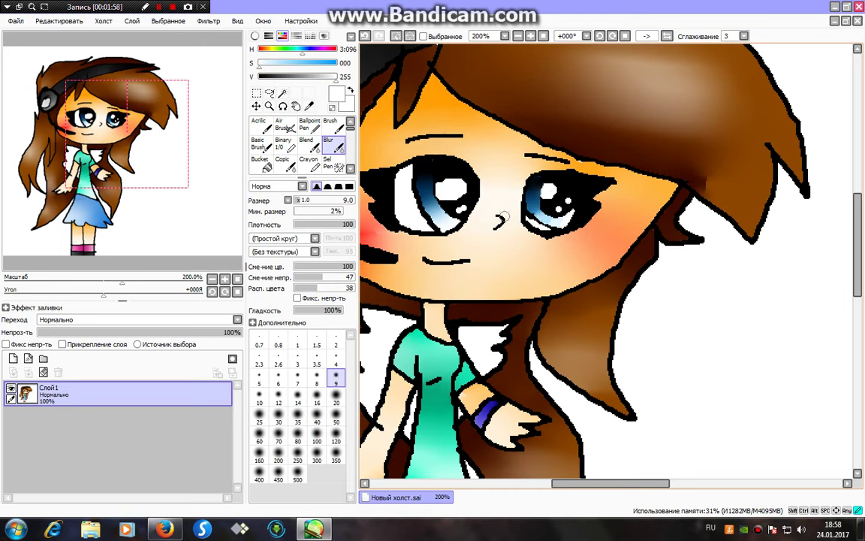
left_click(283, 143)
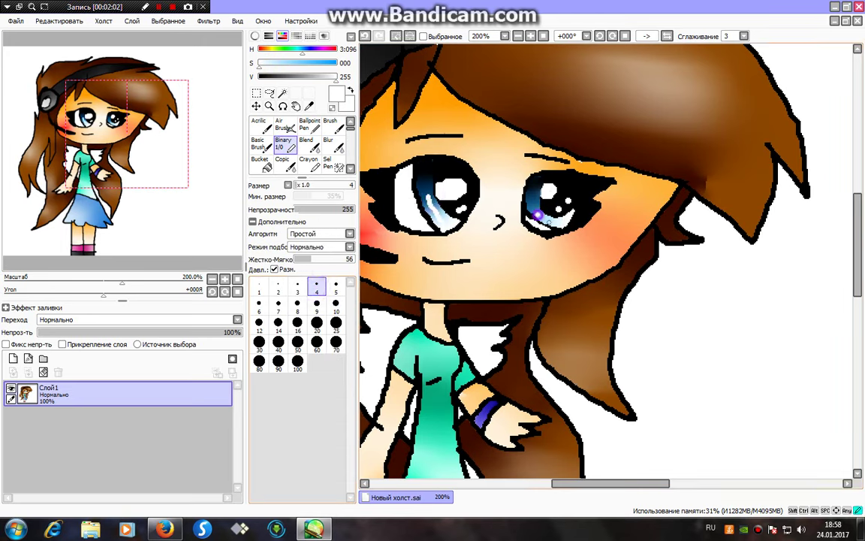
left_click_drag(537, 216, 549, 224)
left_click(333, 146)
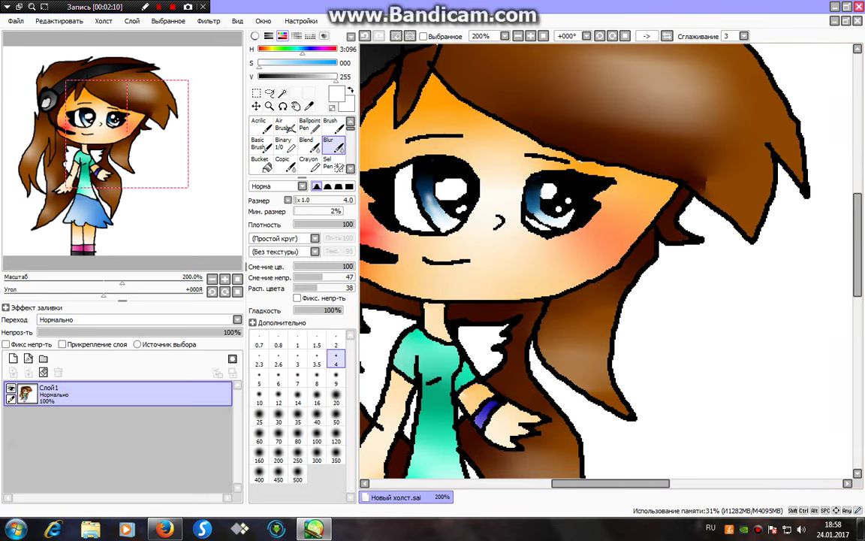
- Clear the selection and paint bright blue (saturation 186, value 255) over the bracelet on a new layer with the Binary brush at size 10
left_click(395, 36)
mouse_move(214, 119)
left_mouse_down()
mouse_move(208, 144)
mouse_move(193, 126)
mouse_move(207, 117)
mouse_move(211, 131)
left_mouse_up()
left_click(286, 145)
left_click(336, 325)
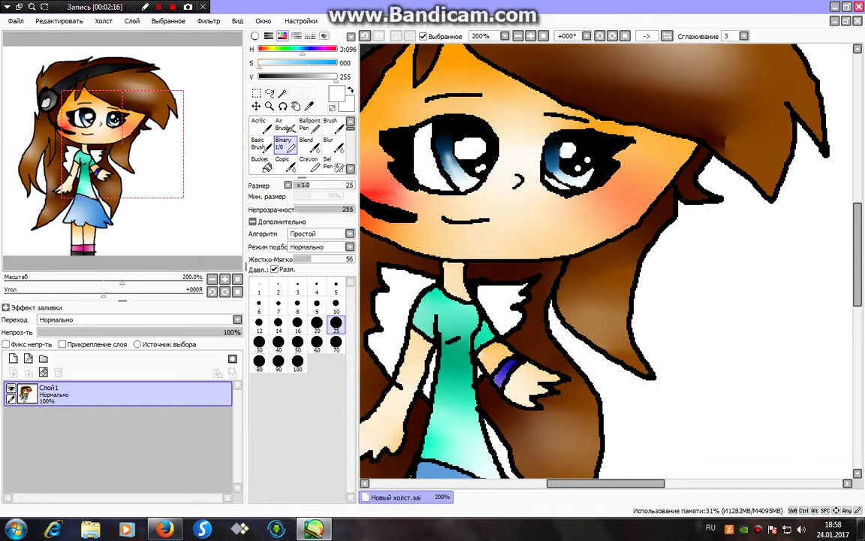
left_click(315, 64)
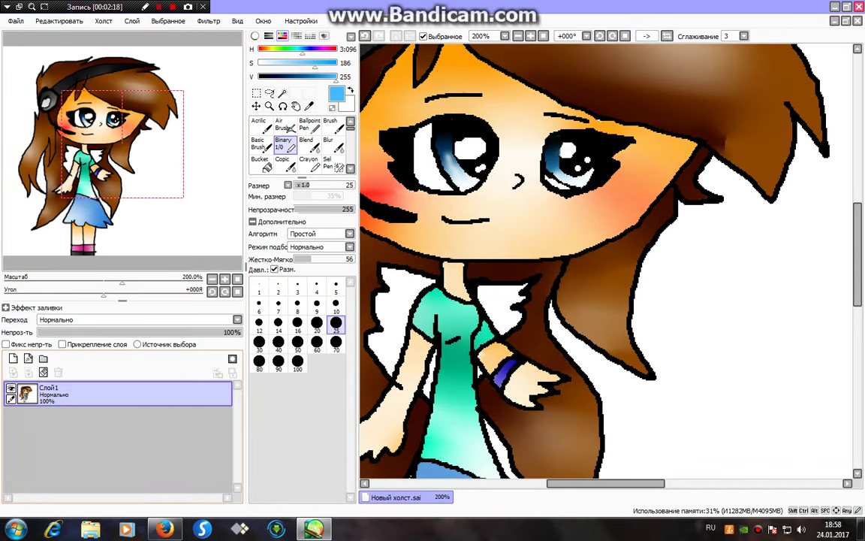
left_click(13, 359)
left_click(336, 302)
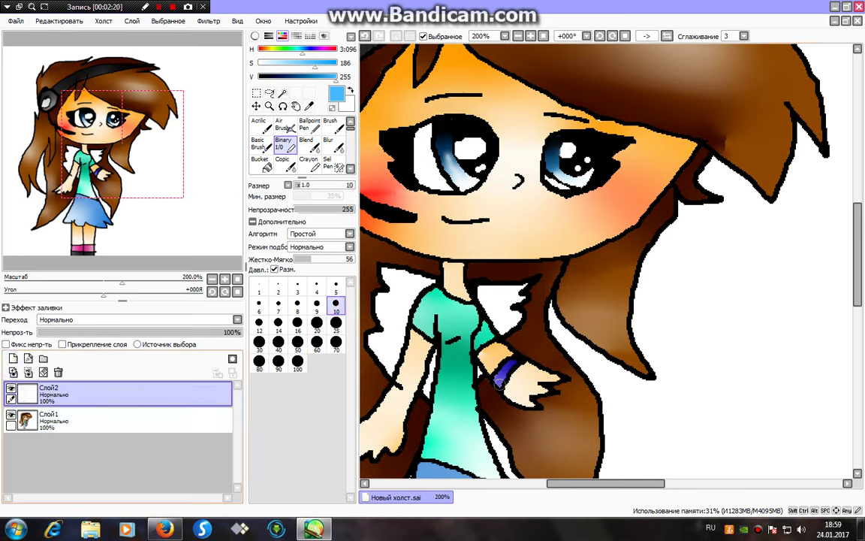
- Soften the bright blue paint over the bracelet with the Blur brush at size 20
left_click(335, 143)
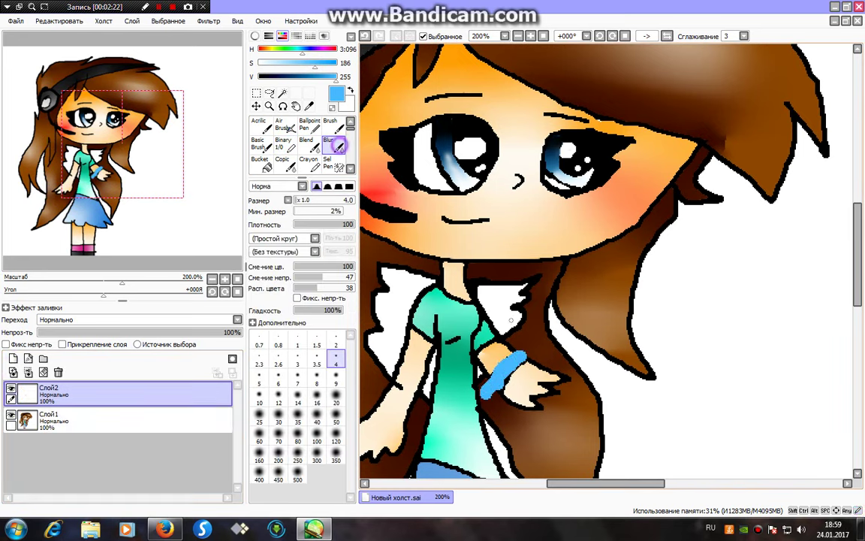
left_click(336, 400)
left_click_drag(486, 389, 555, 346)
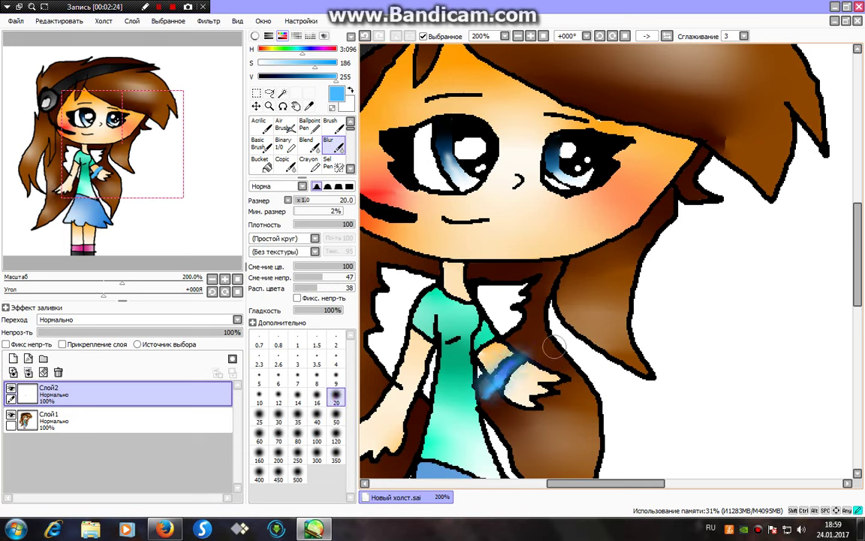
key("ctrl+z")
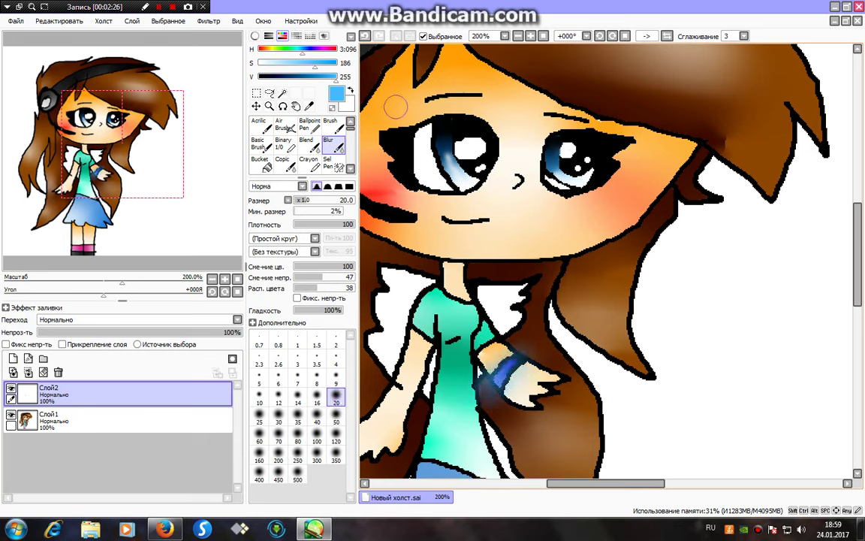
- Add a white highlight to the bracelet with the Binary brush at size 10 and blend it with the Blur brush at size 20
left_click(283, 143)
left_click(267, 64)
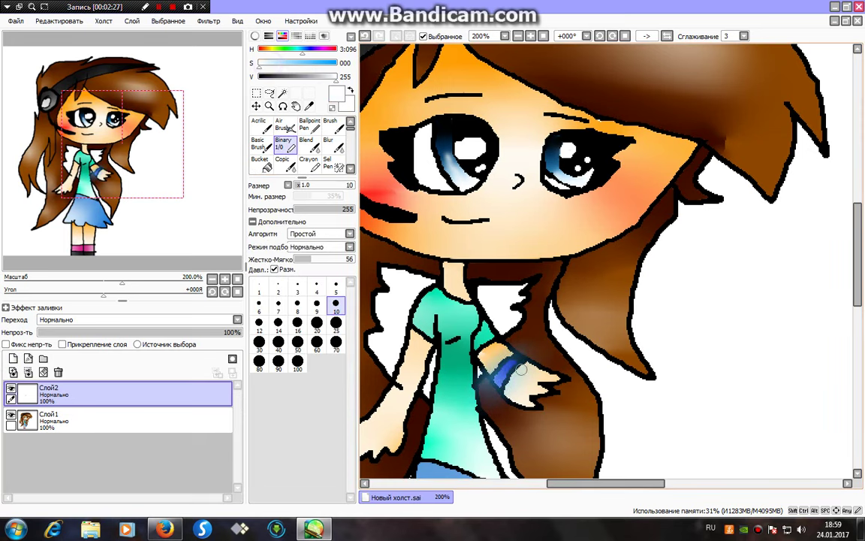
left_click_drag(497, 365, 505, 368)
left_click(328, 144)
mouse_move(432, 330)
left_mouse_down()
mouse_move(451, 349)
mouse_move(458, 338)
left_mouse_up()
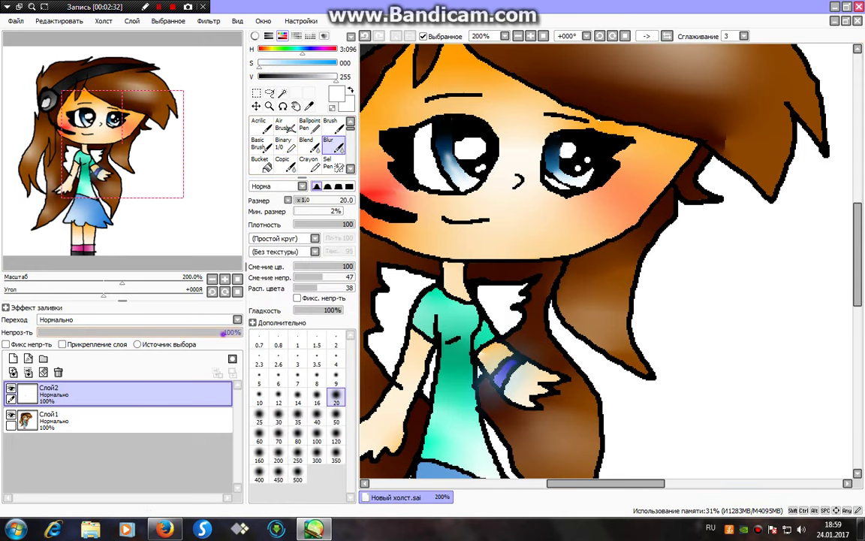
- Lower the bracelet layer's opacity to 89% and merge it into the layer below
left_click_drag(223, 333, 216, 333)
left_click(544, 36)
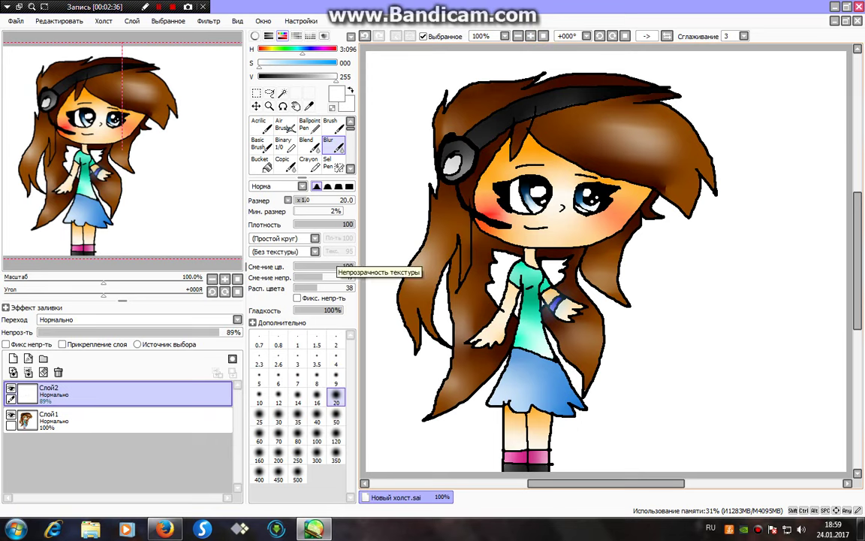
left_click(27, 372)
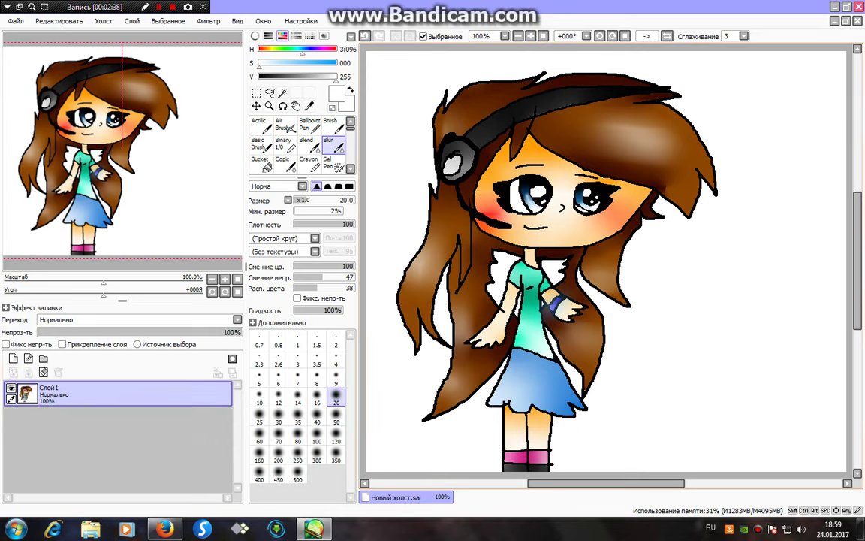
- Try brightness -14 and contrast +26 on the merged drawing, cancel the adjustment, and undo the layer merge
left_click(208, 21)
left_click(210, 47)
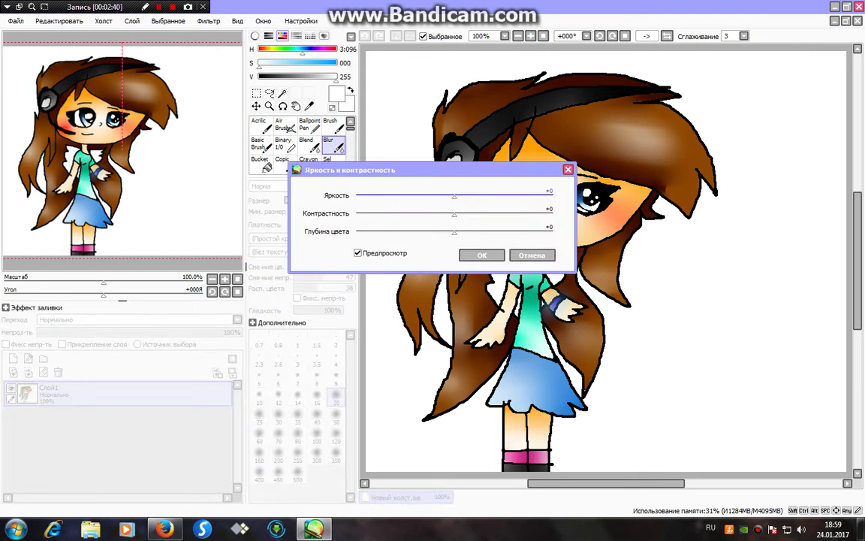
mouse_move(454, 196)
left_mouse_down()
mouse_move(438, 195)
mouse_move(458, 213)
mouse_move(479, 213)
mouse_move(440, 196)
left_mouse_up()
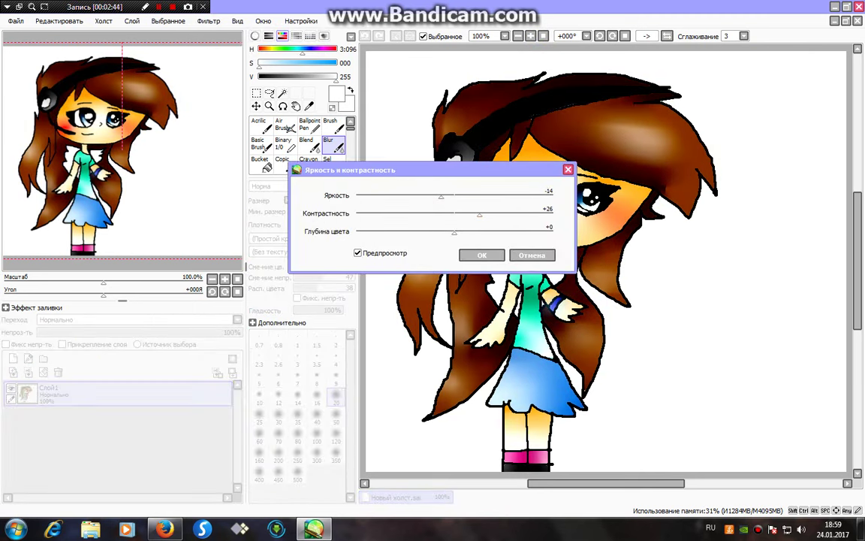
left_click(531, 255)
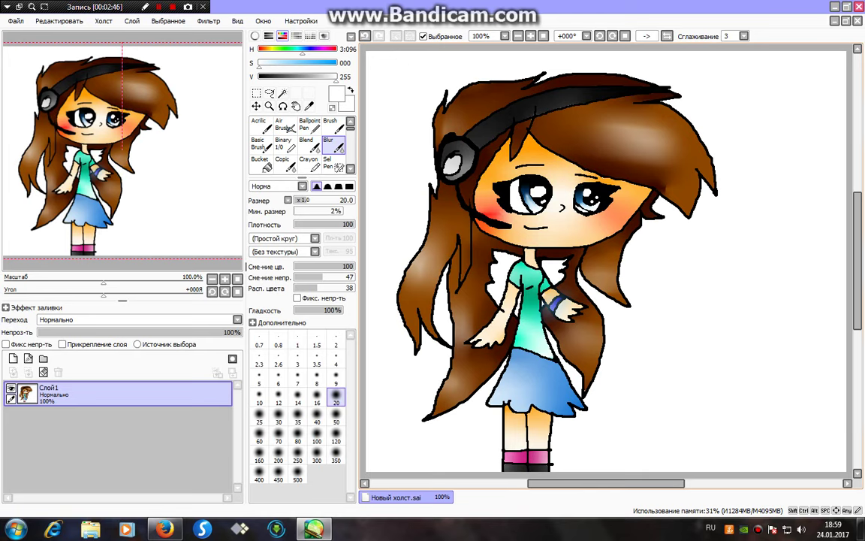
left_click(367, 36)
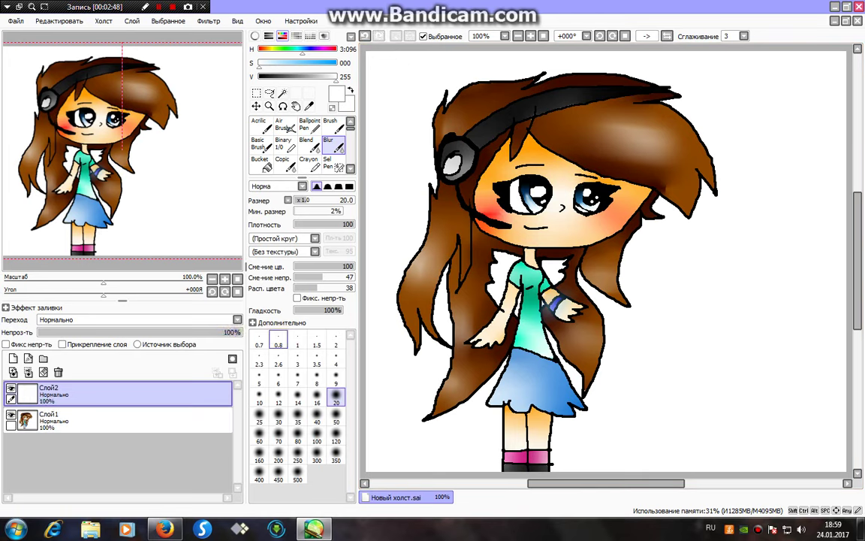
- Adjust the main drawing layer Слой1 to brightness +11, contrast +29 and colour depth +26
left_click(188, 409)
left_click(209, 20)
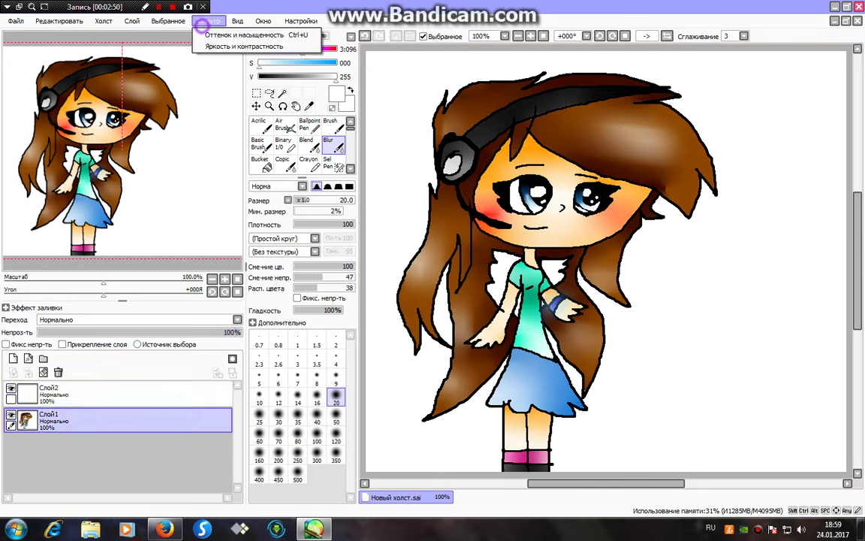
left_click(225, 34)
mouse_move(454, 196)
left_mouse_down()
mouse_move(458, 212)
mouse_move(482, 214)
mouse_move(464, 196)
left_mouse_up()
left_click_drag(454, 232, 479, 233)
left_click(481, 254)
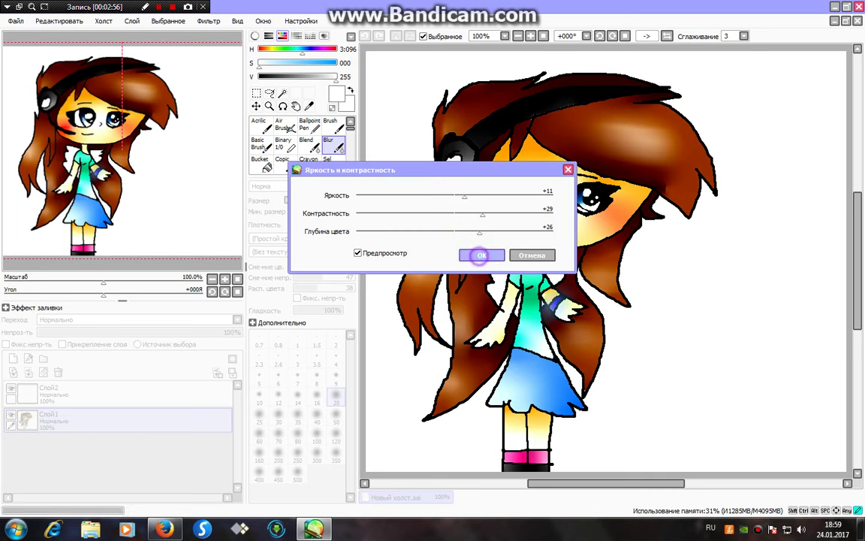
- Adjust the bracelet layer Слой2 to brightness -8 and contrast +100, and raise its colour depth
left_click(116, 395)
left_click(208, 21)
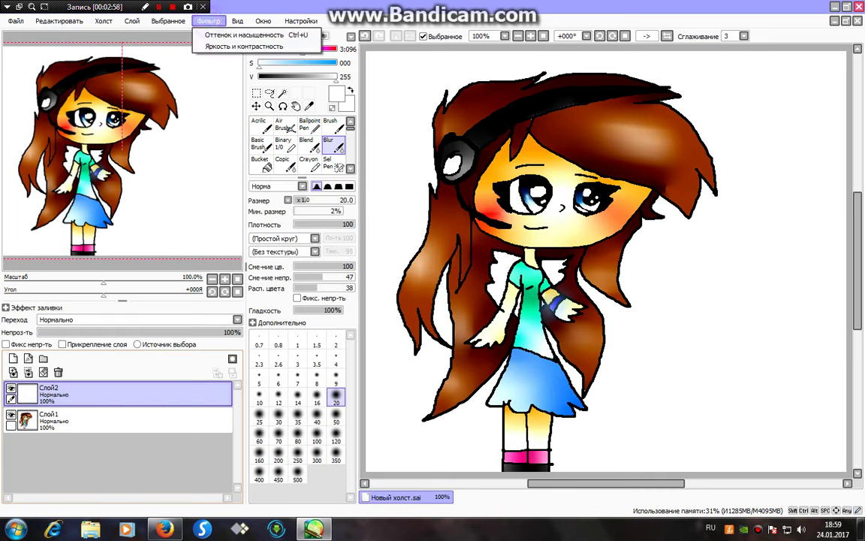
left_click(245, 46)
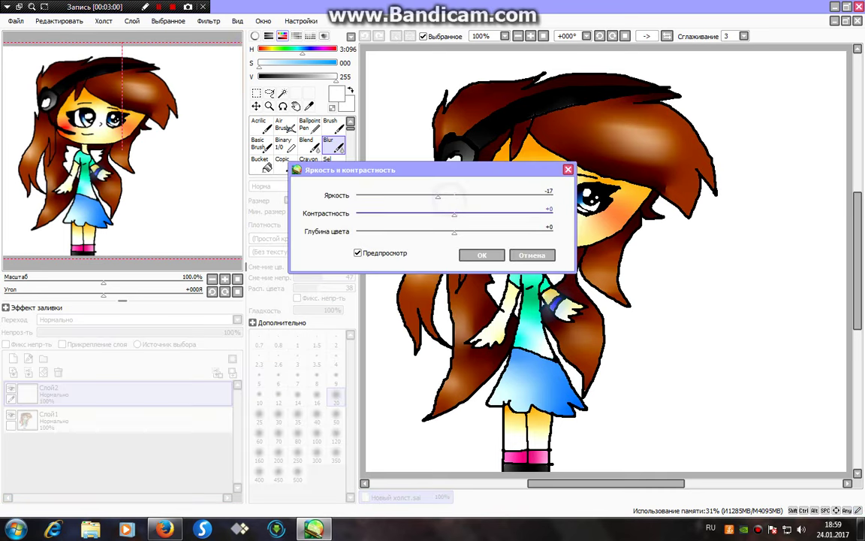
left_click_drag(462, 215, 499, 215)
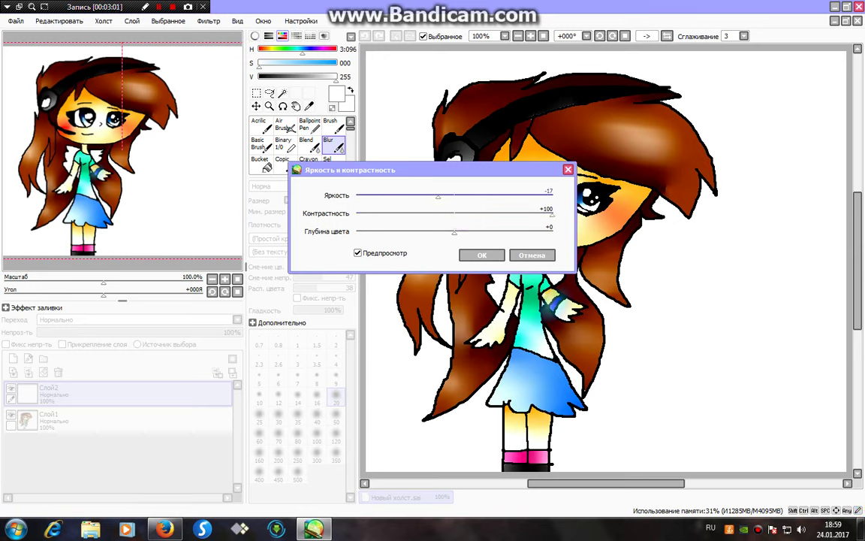
left_click_drag(443, 200, 465, 199)
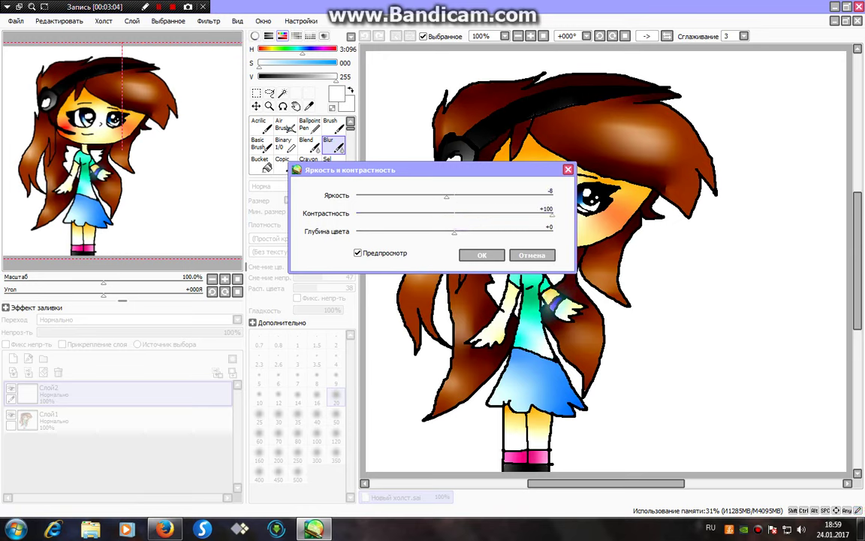
left_click_drag(455, 232, 502, 232)
left_click(498, 256)
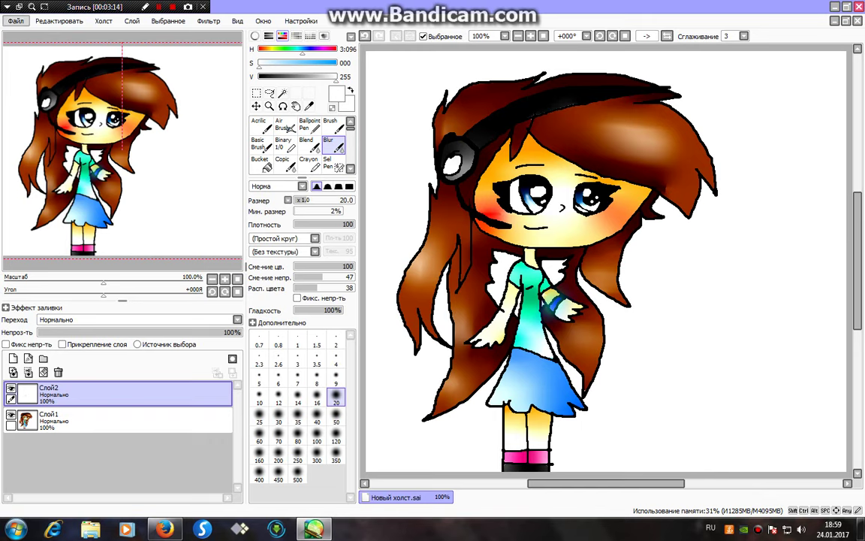
- Start saving the canvas as a new .sai file on the desktop, clear the suggested name and look through the existing files
left_click(16, 21)
left_click(46, 88)
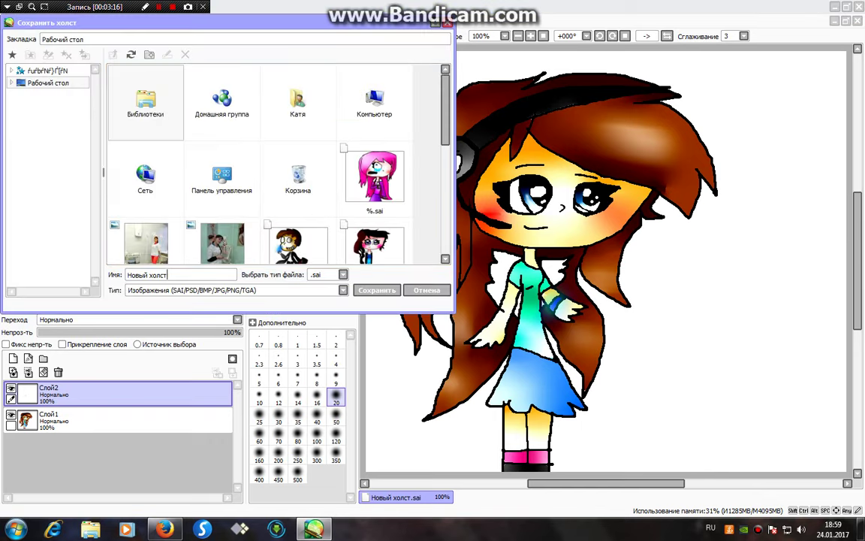
left_click(184, 278)
left_click_drag(174, 276, 128, 275)
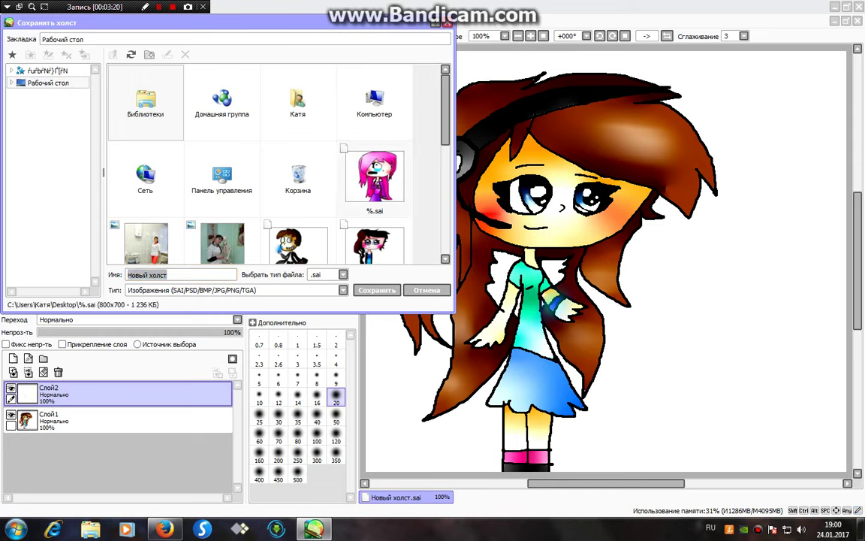
key("BackSpace")
scroll(404, 101, "down", 3)
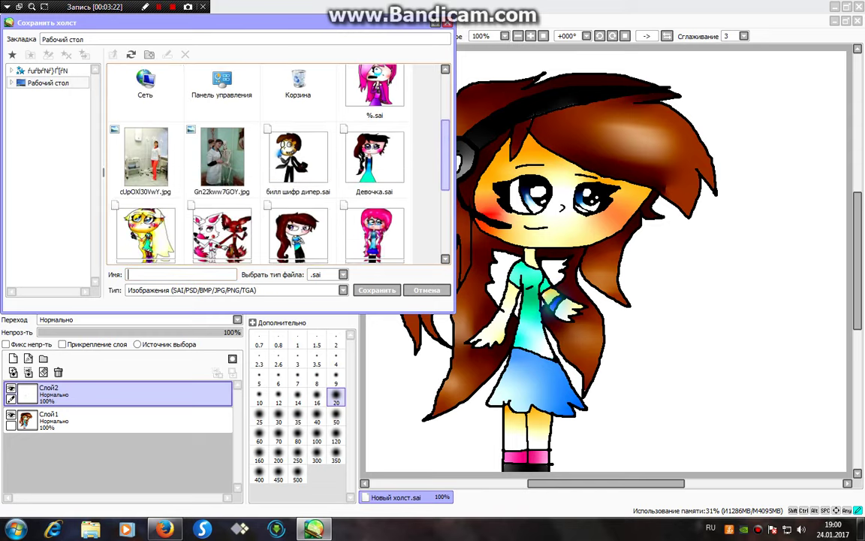
scroll(276, 164, "down", 2)
scroll(276, 164, "up", 3)
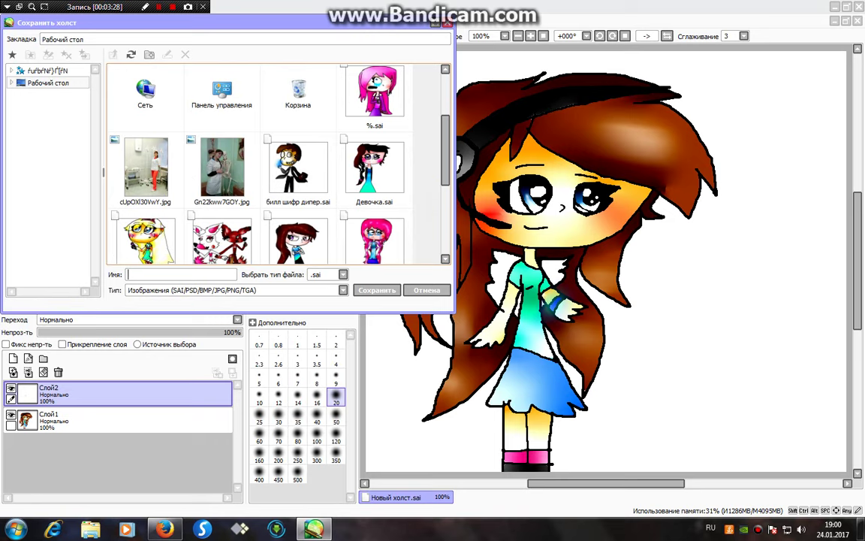
scroll(443, 162, "down", 4)
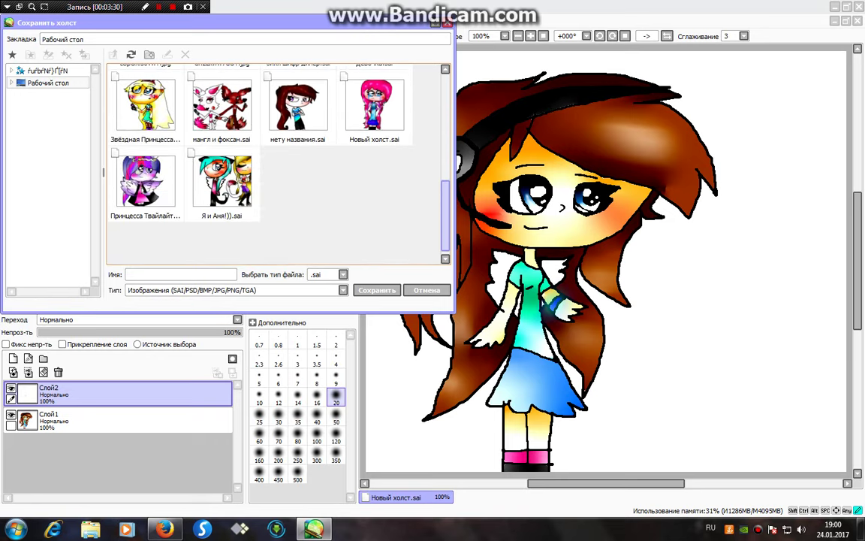
scroll(278, 162, "up", 2)
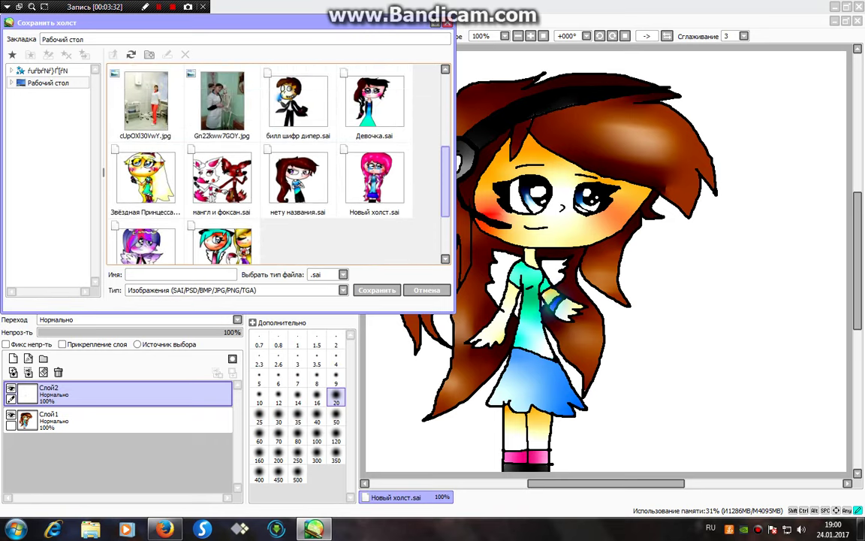
scroll(278, 162, "up", 2)
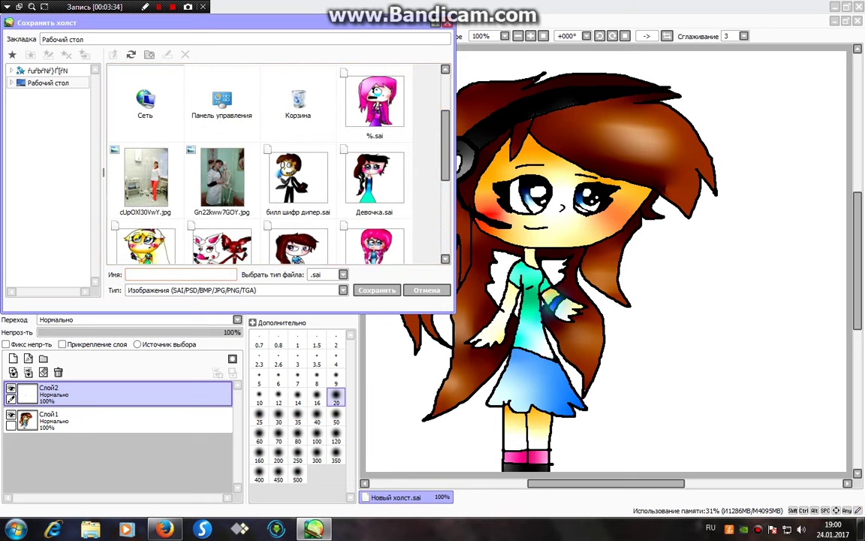
type("OL")
key("alt+shift")
key("shift+7")
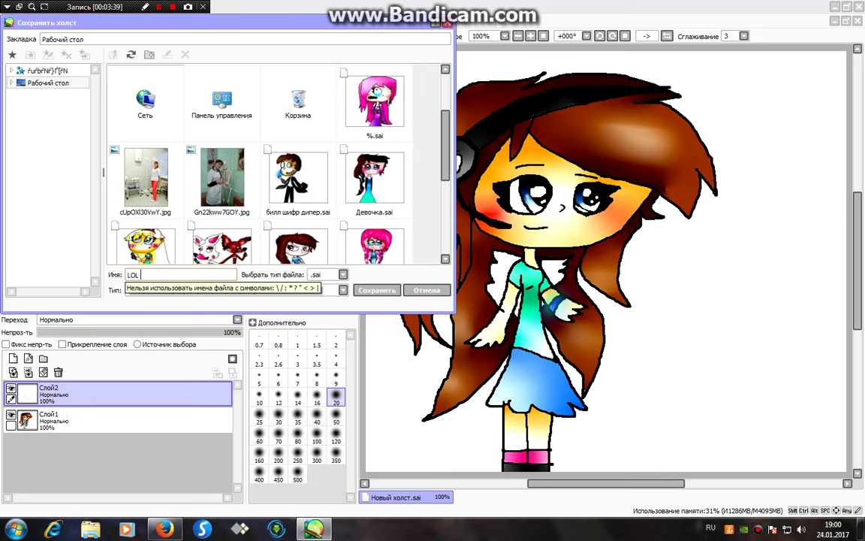
key("alt+shift")
type("^")
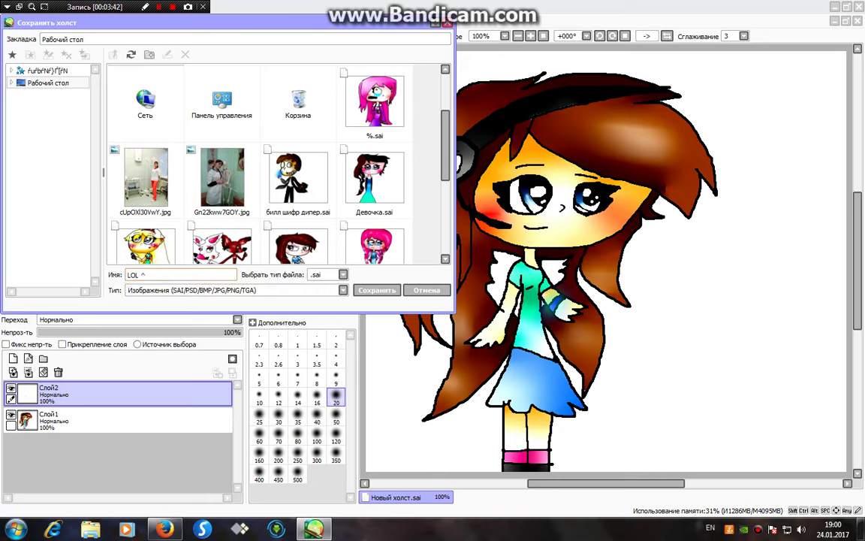
key("slash")
type("^")
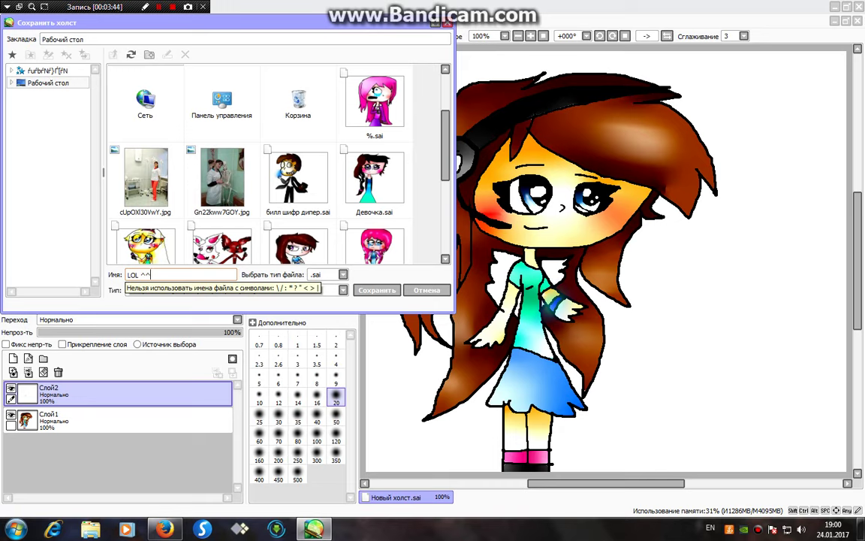
key("BackSpace")
type("_")
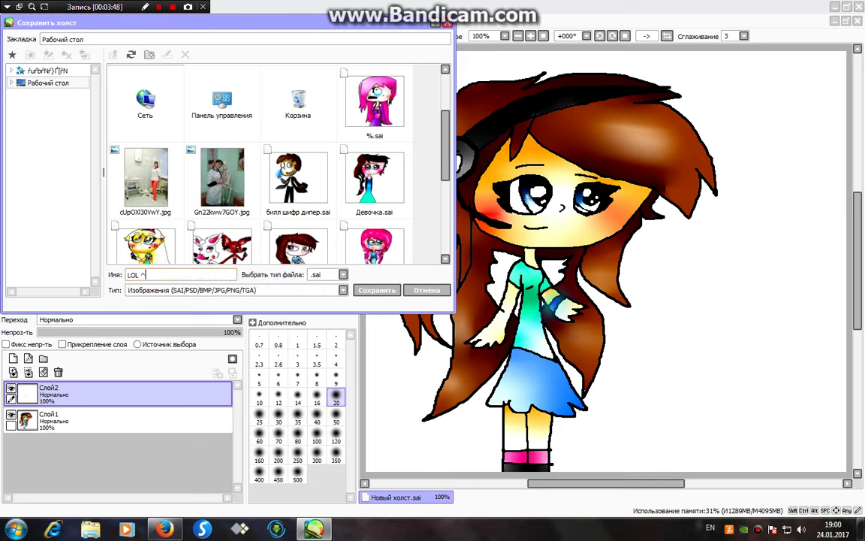
key("BackSpace")
type("_")
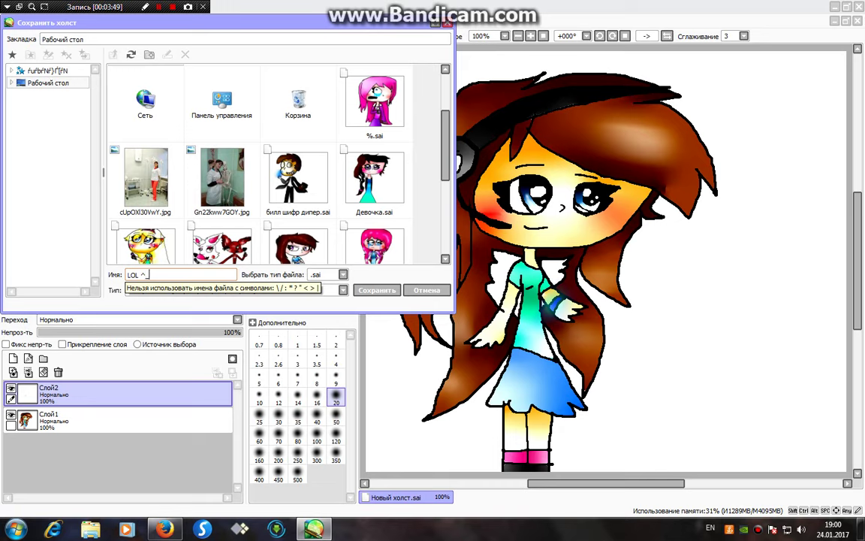
type("^")
key("BackSpace")
key("BackSpace")
key("BackSpace")
key("BackSpace")
key("BackSpace")
key("BackSpace")
key("BackSpace")
- Name the file Я!)) and save it in .sai format
key("alt+shift")
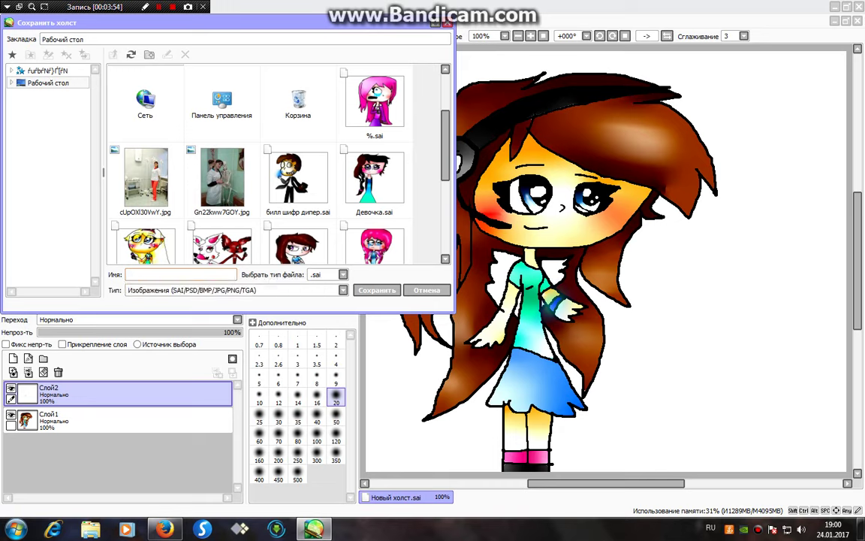
type("я!)")
left_click(391, 290)
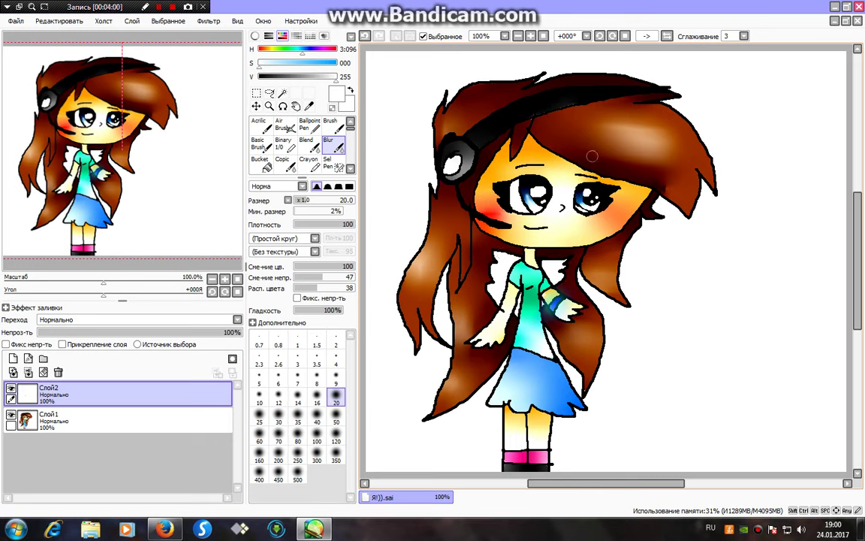